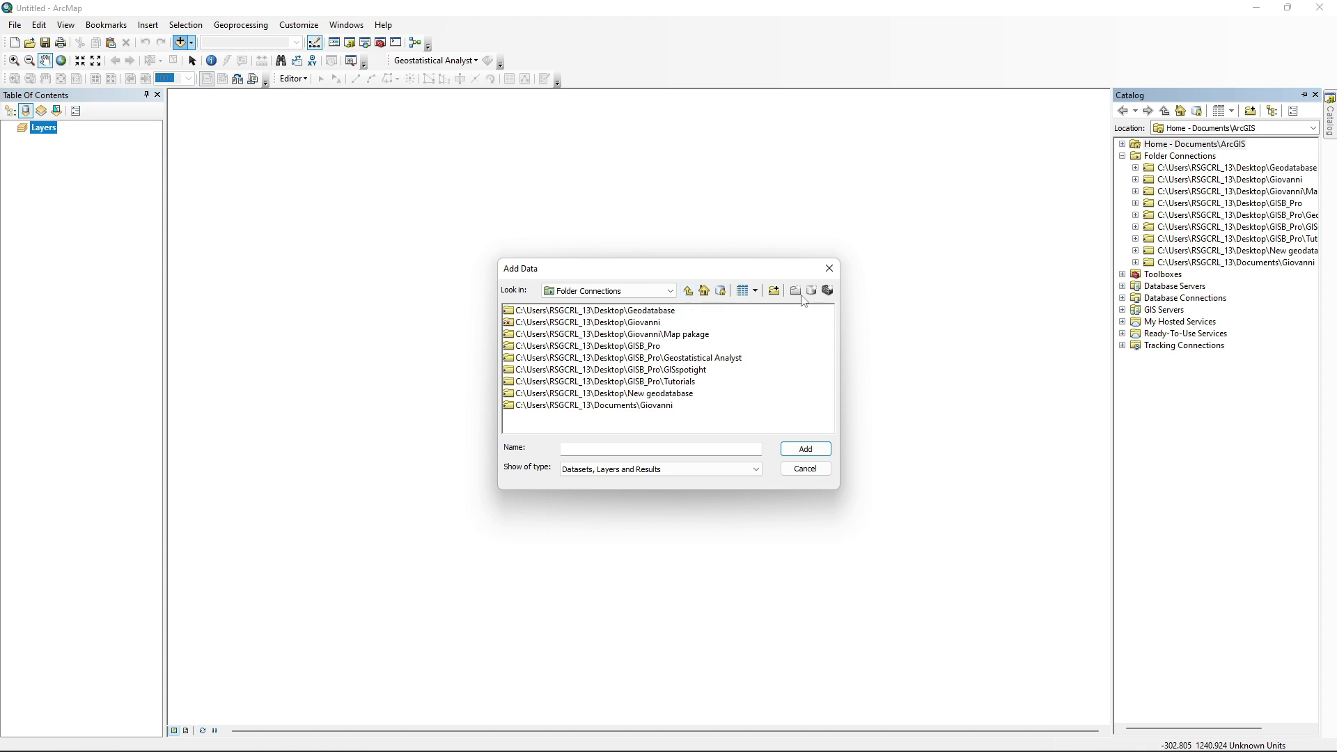
Step: Add the clipfile raster from the SO2 folder of the Documents\Giovanni folder connection to the map
{"action": "double_click", "coordinate": [597, 405]}
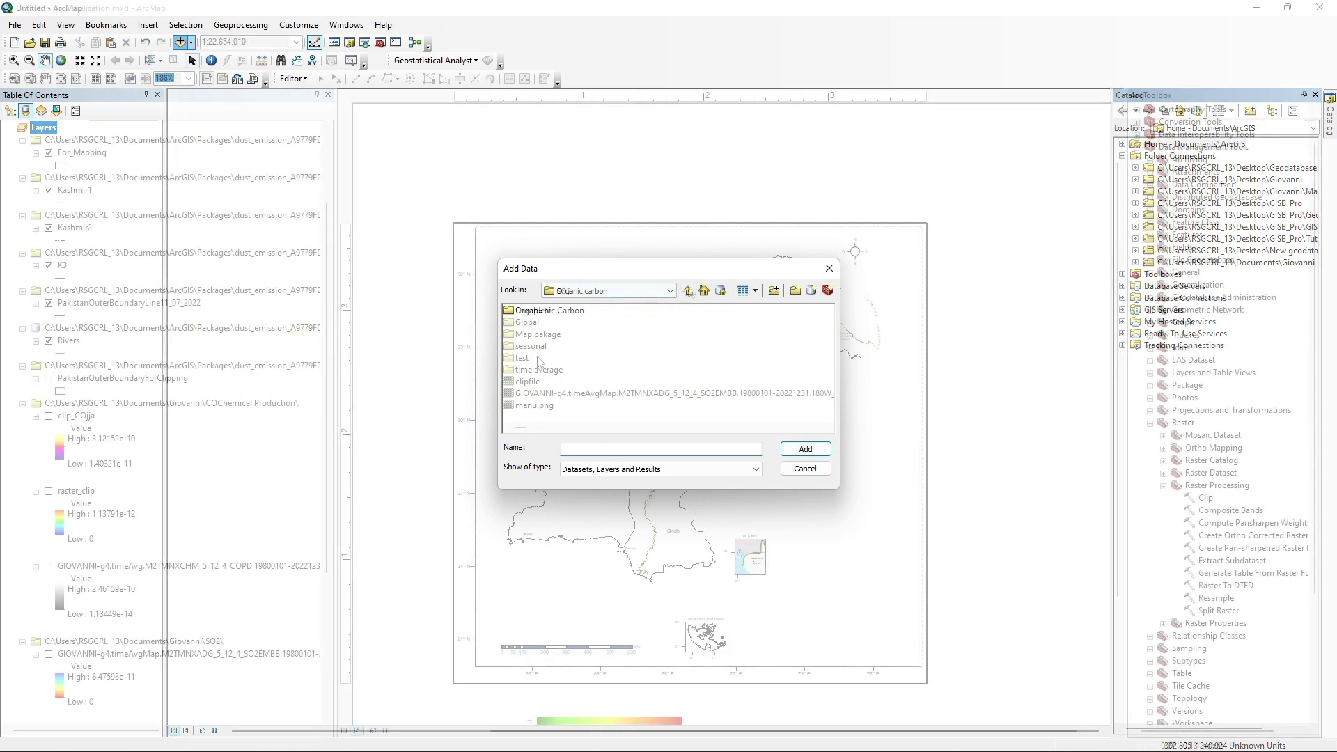
{"action": "left_click", "coordinate": [531, 382]}
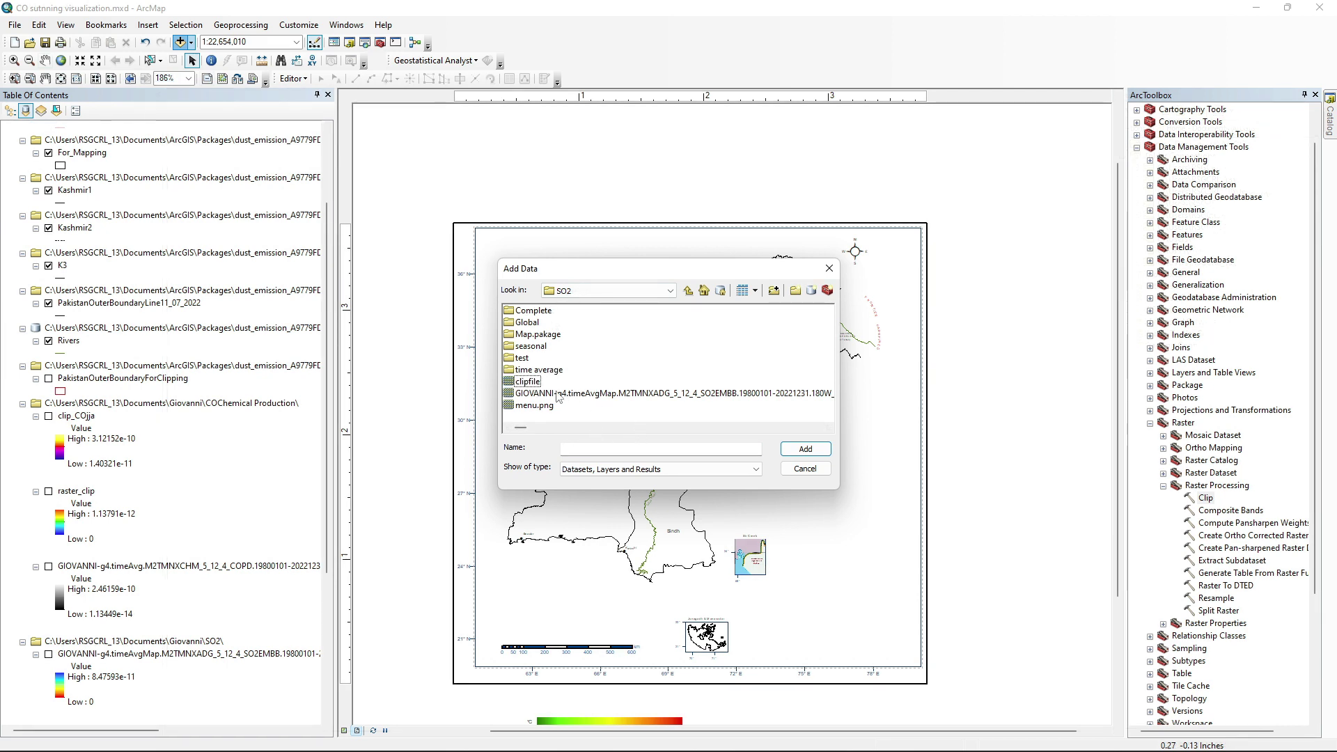
{"action": "left_click", "coordinate": [557, 394]}
{"action": "left_click", "coordinate": [532, 384]}
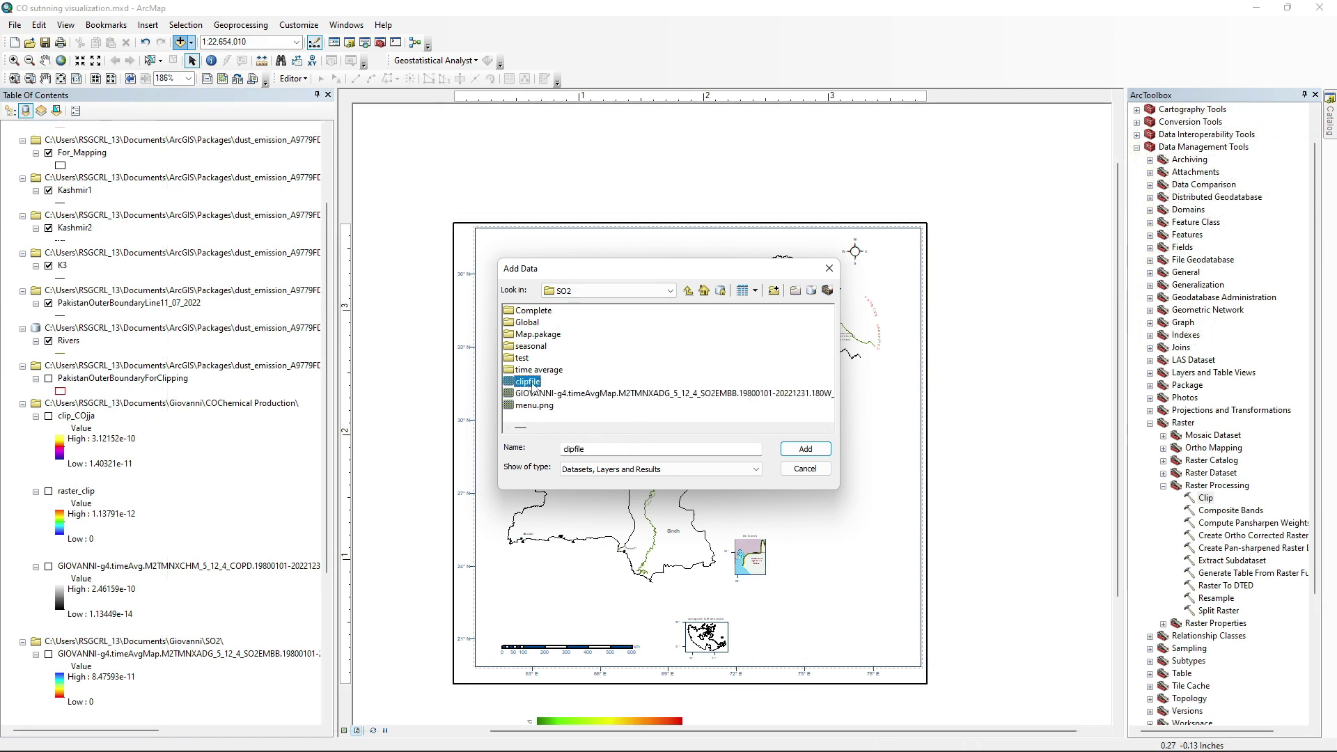
{"action": "left_click", "coordinate": [794, 450]}
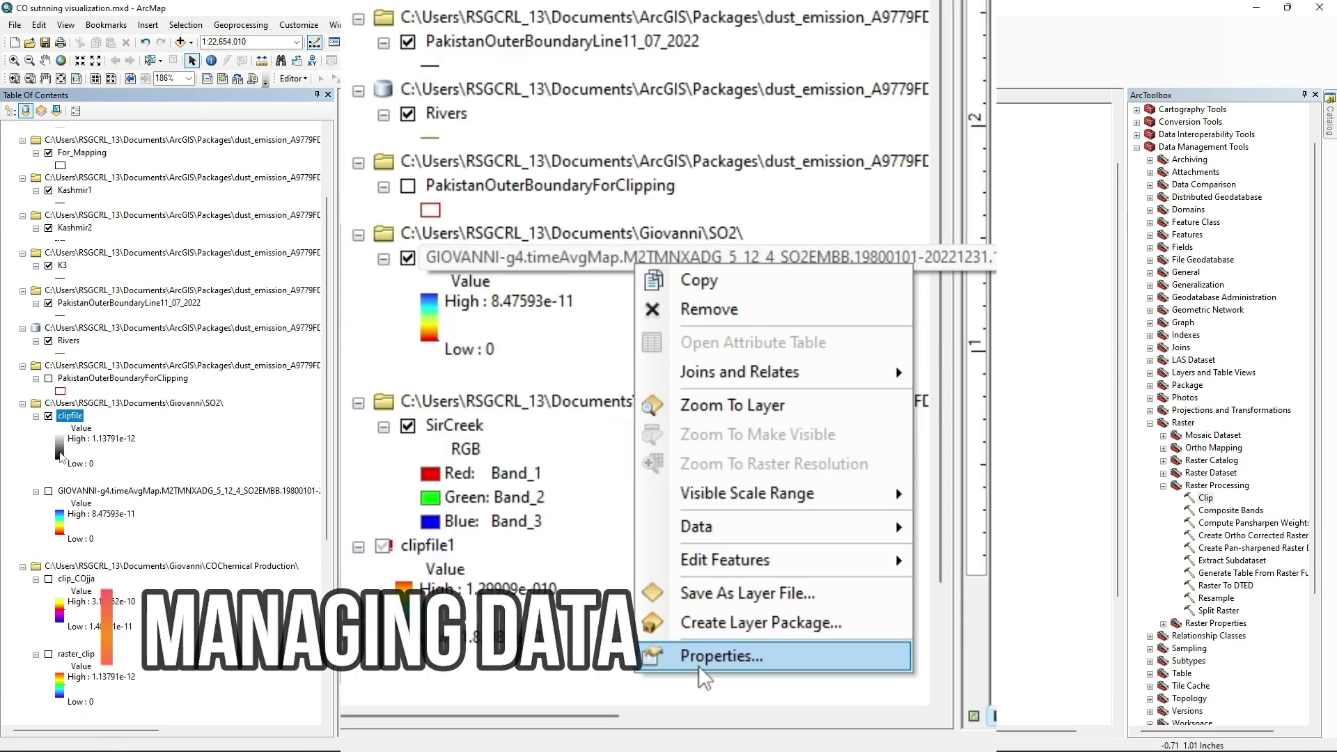
Step: Apply the red-yellow-cyan-blue color ramp to the clipfile layer and invert it
{"action": "left_click", "coordinate": [61, 456]}
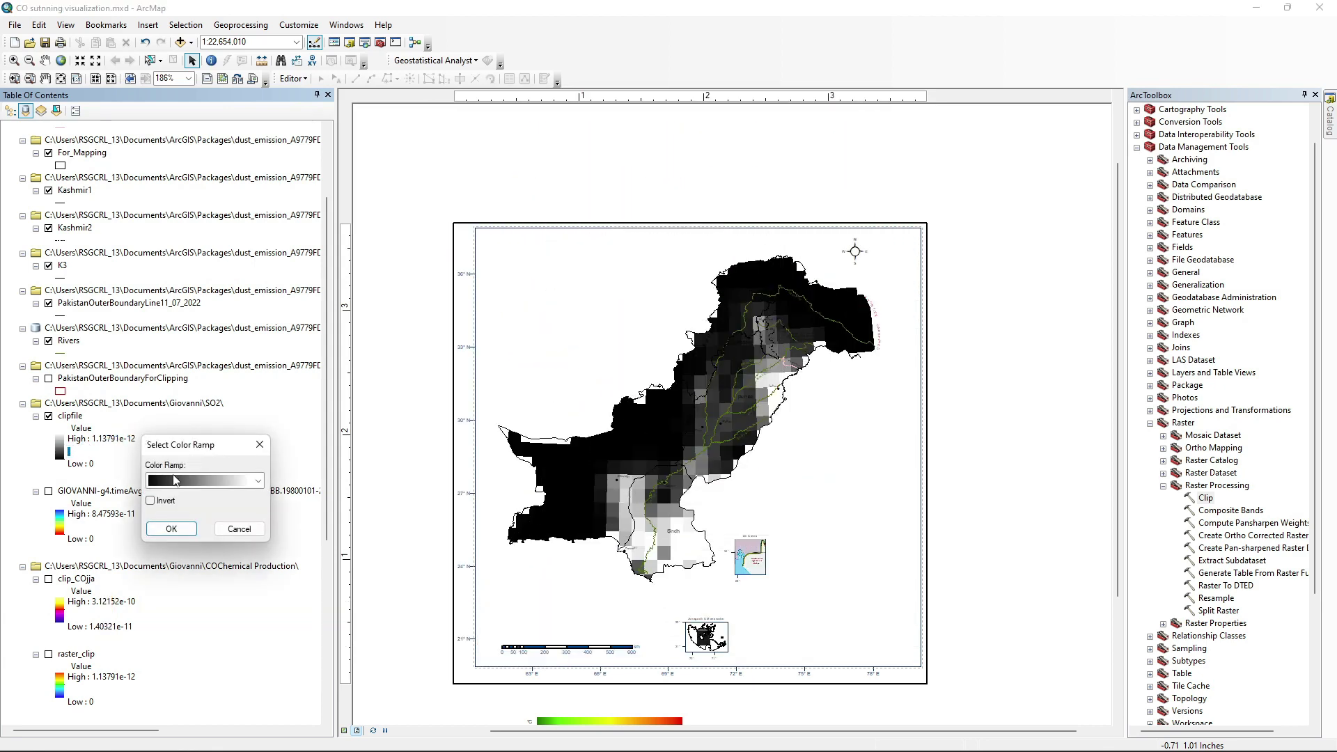
{"action": "left_click", "coordinate": [186, 482]}
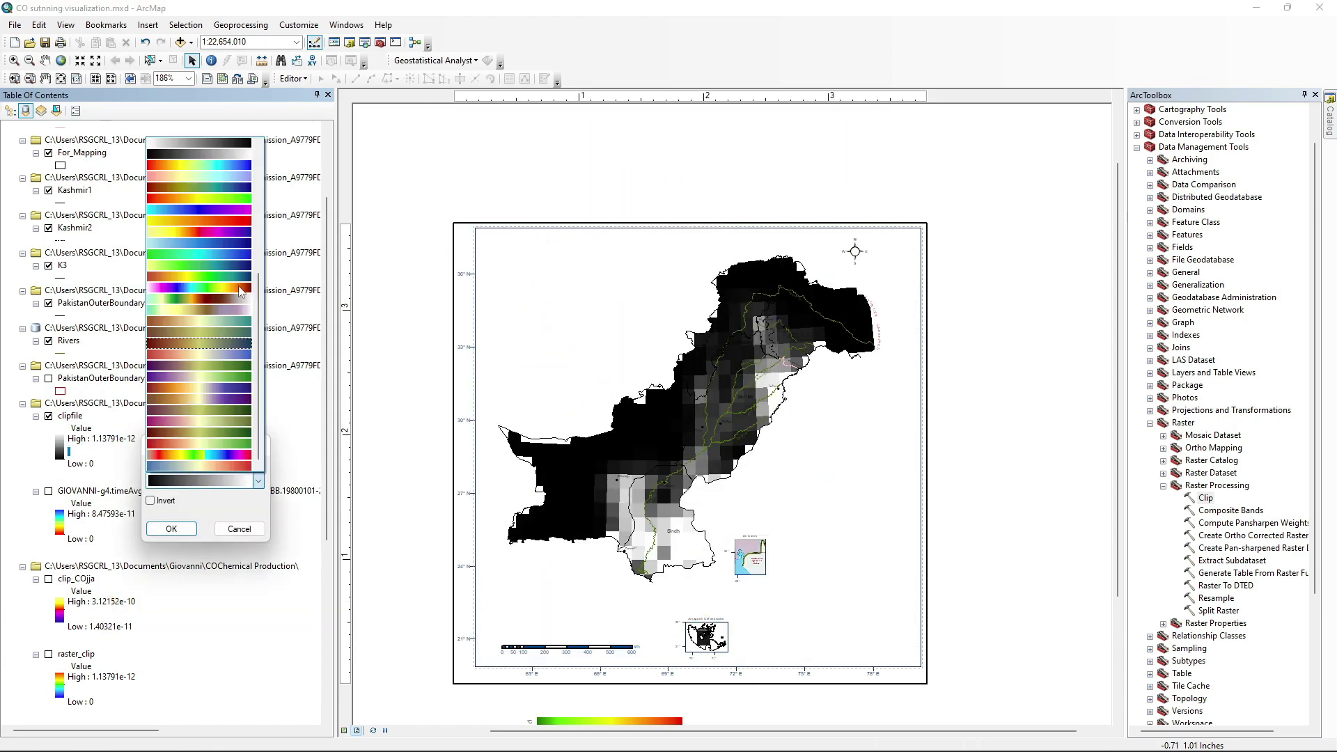
{"action": "left_click", "coordinate": [202, 164]}
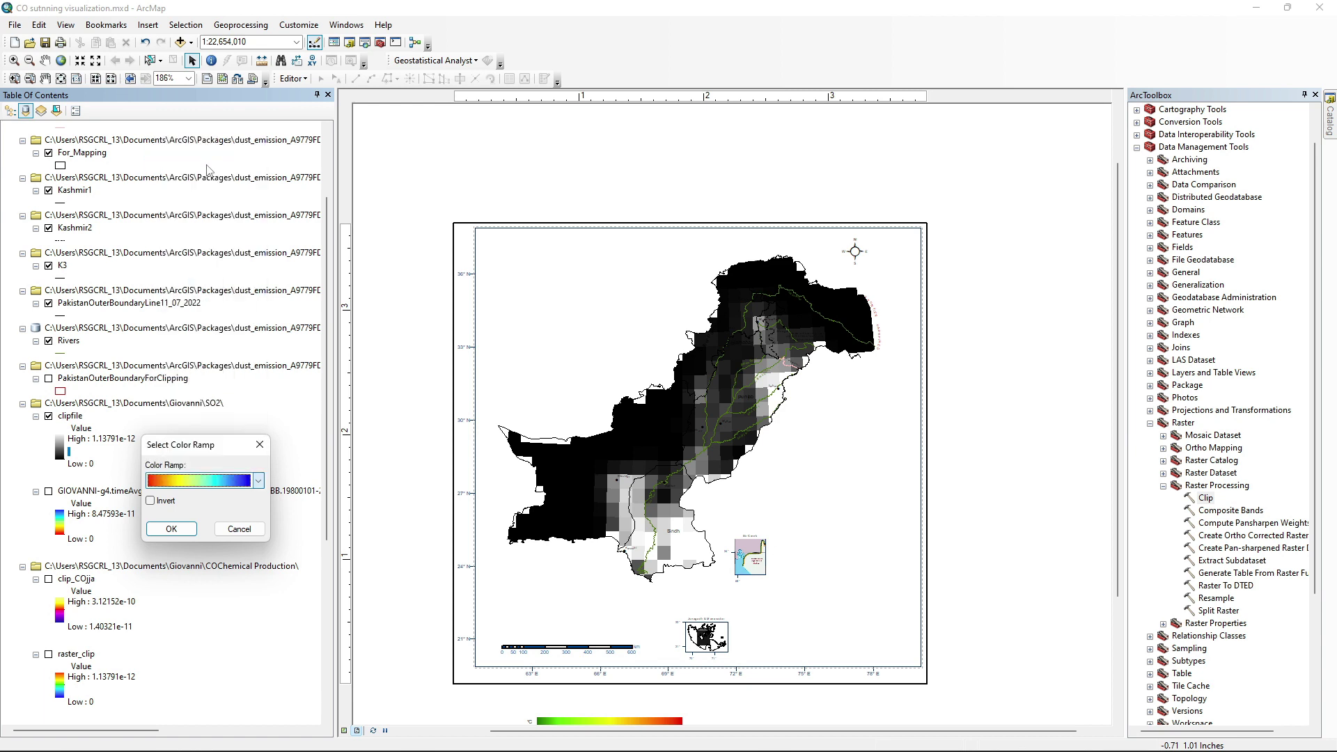
{"action": "left_click", "coordinate": [166, 503]}
{"action": "left_click", "coordinate": [171, 528]}
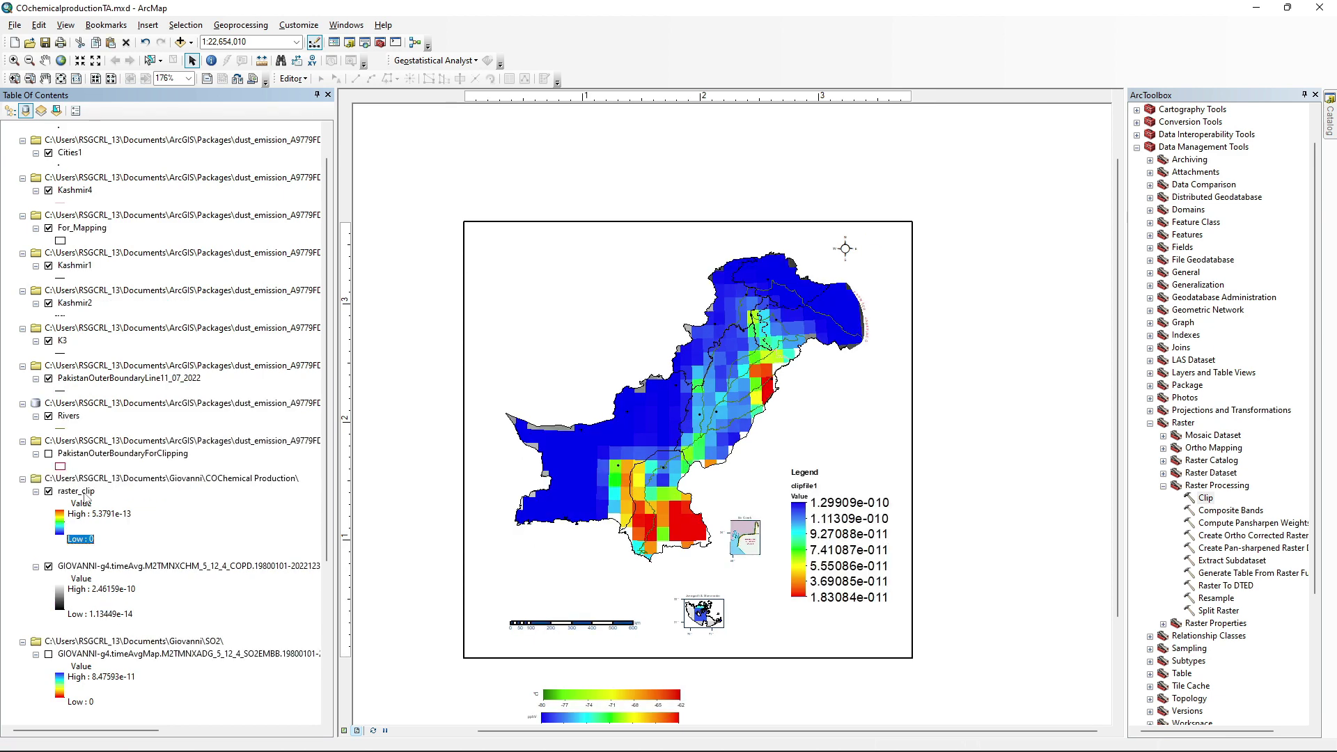
Step: Turn off the visibility of the raster_clip layer in the COChemical Production group
{"action": "left_click", "coordinate": [82, 493]}
{"action": "left_click", "coordinate": [49, 492]}
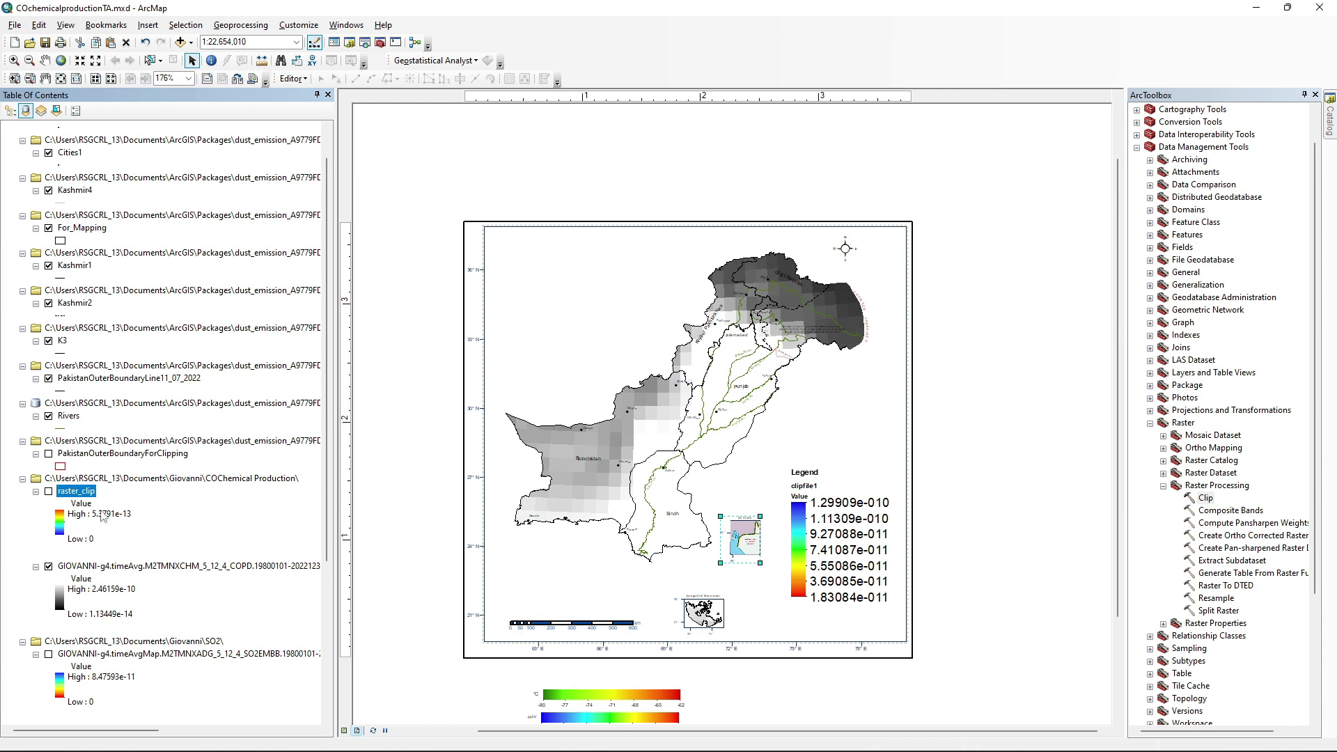
{"action": "right_click", "coordinate": [81, 496]}
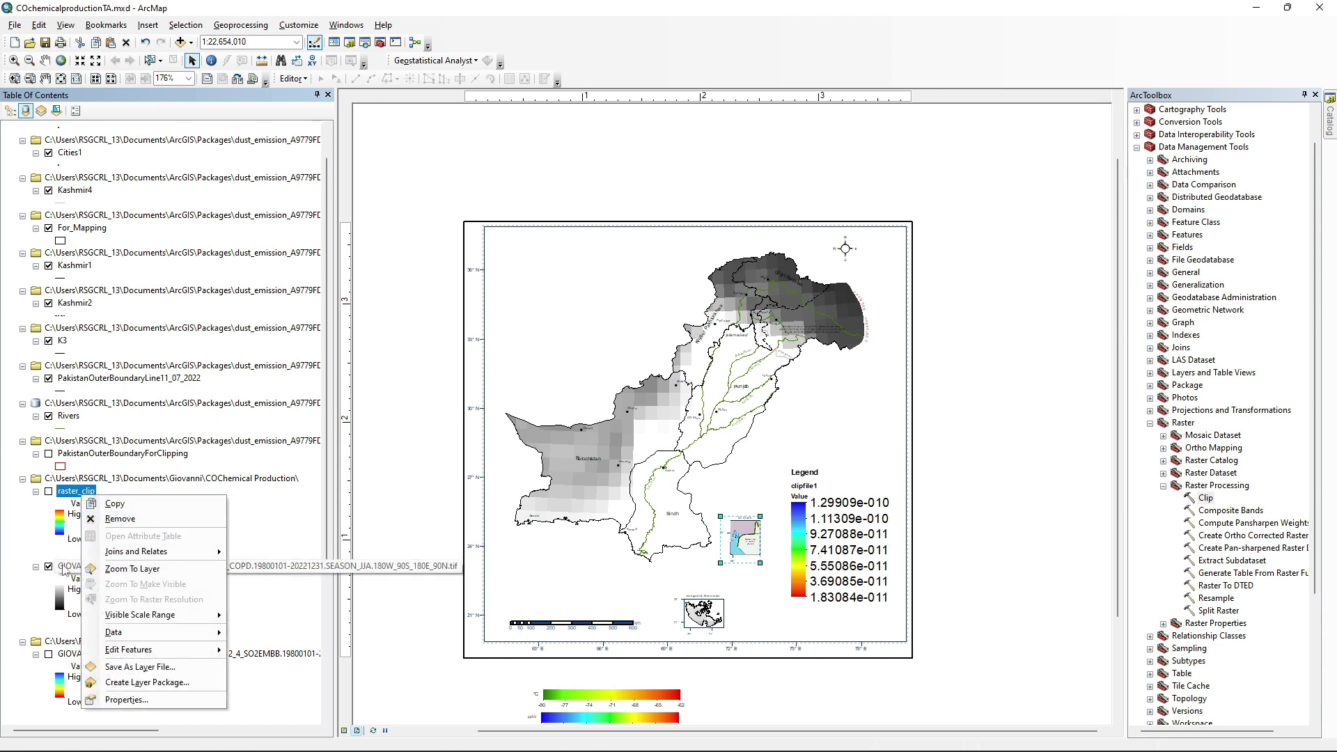
{"action": "left_click", "coordinate": [60, 598]}
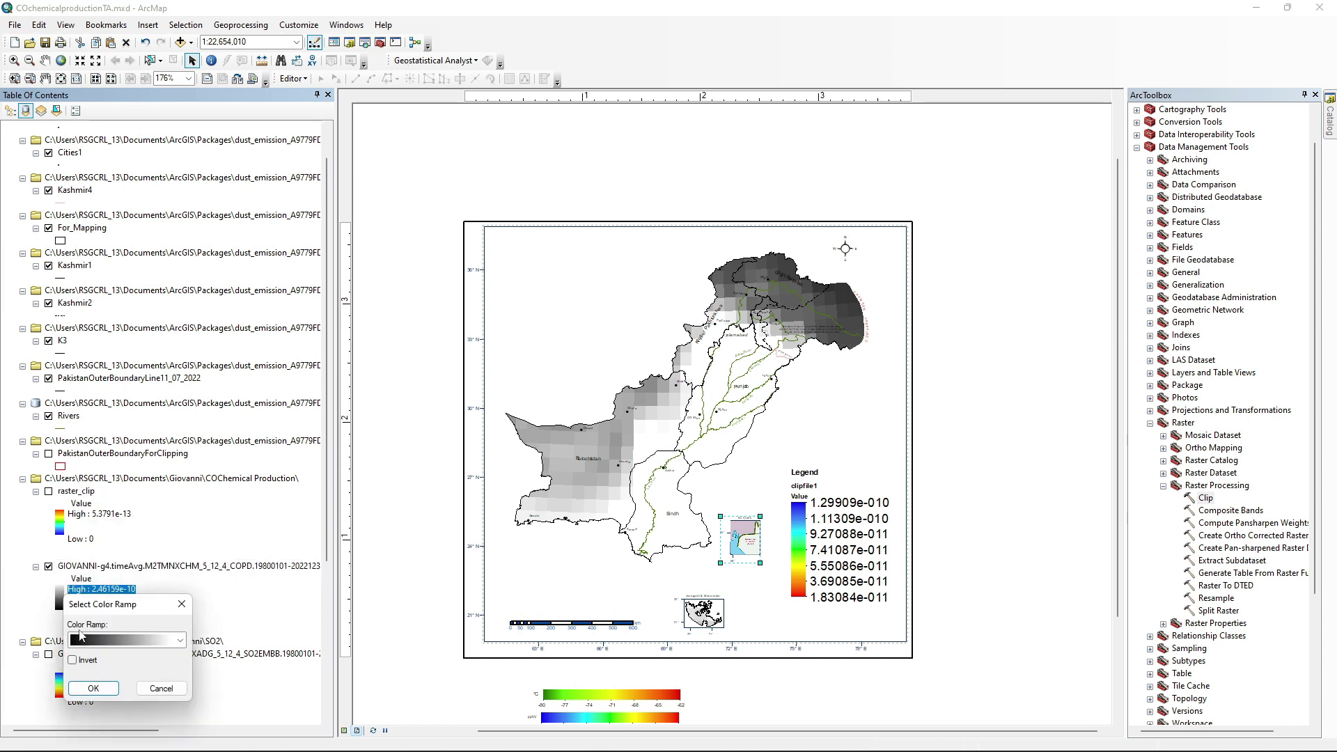
{"action": "left_click", "coordinate": [94, 639]}
{"action": "left_click", "coordinate": [271, 455]}
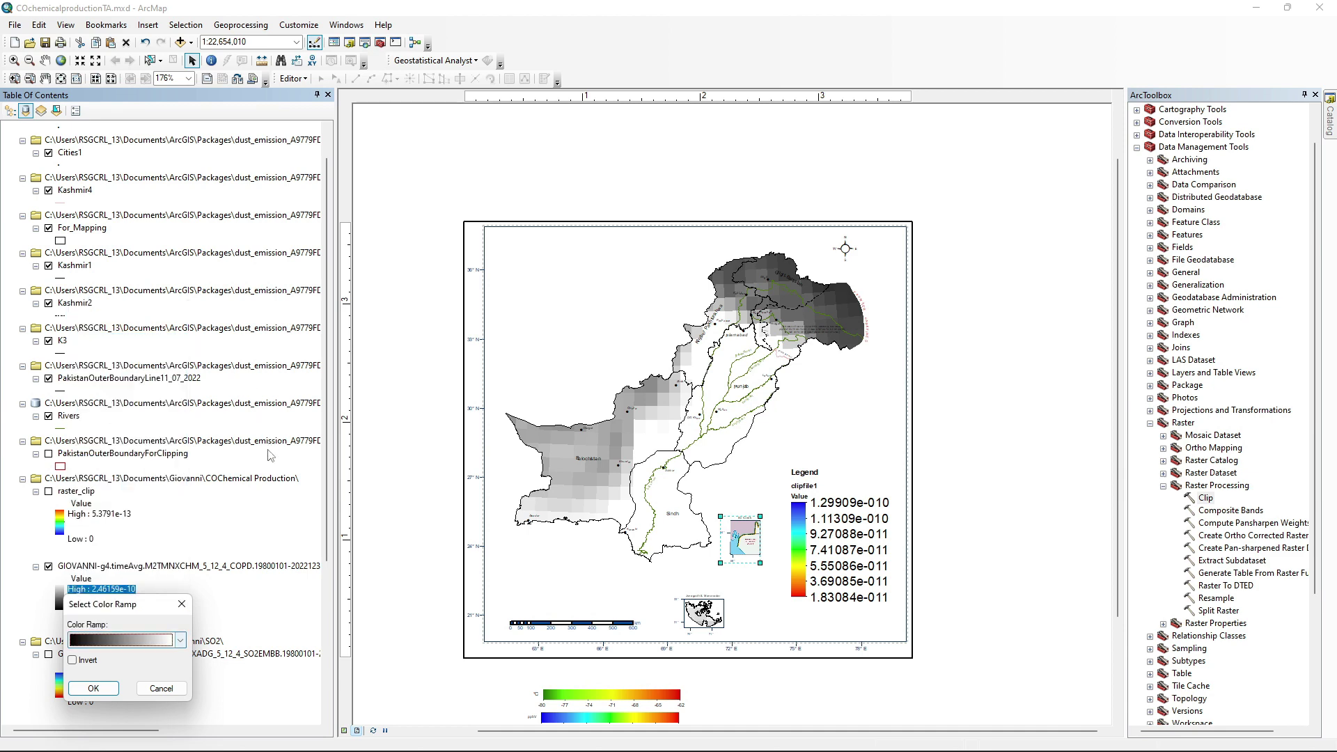
{"action": "left_click", "coordinate": [93, 687]}
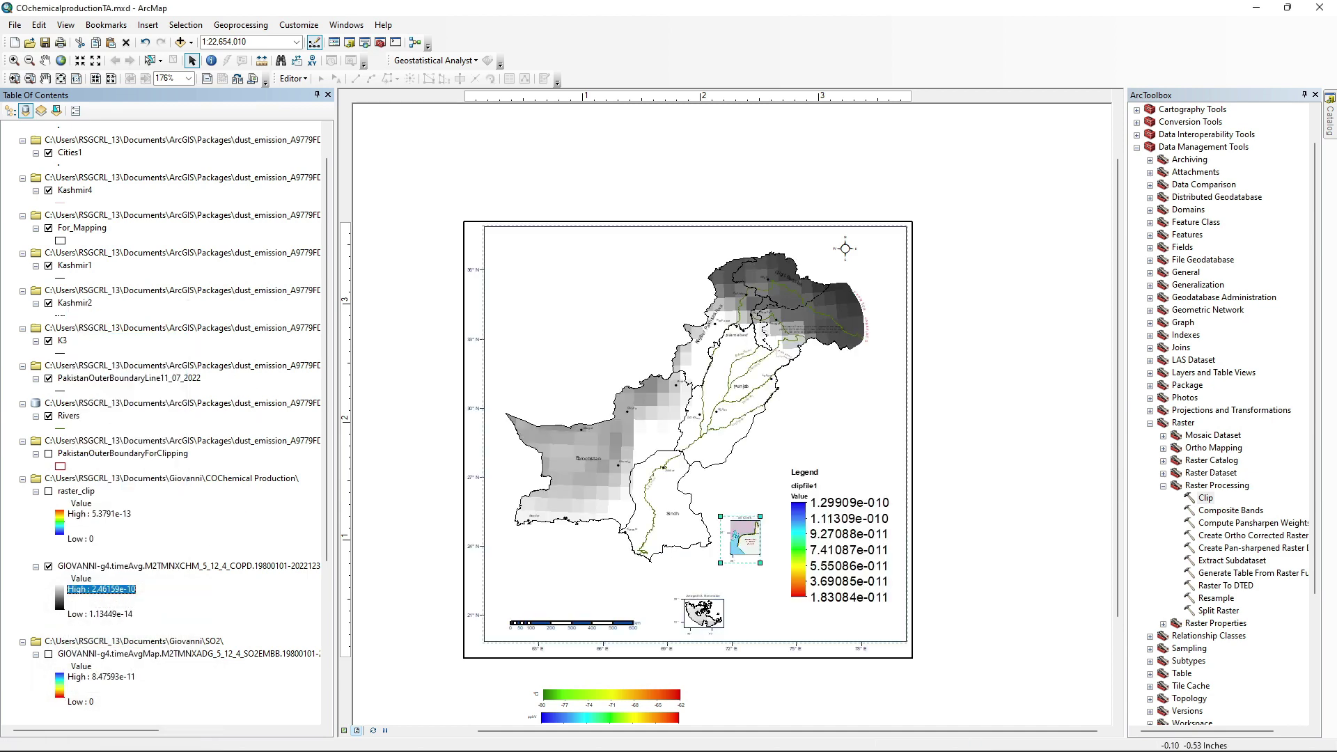
Step: Delete the clipfile1 legend from the map layout
{"action": "left_click", "coordinate": [674, 403]}
{"action": "scroll", "coordinate": [674, 402], "scroll_direction": "down", "scroll_amount": 1}
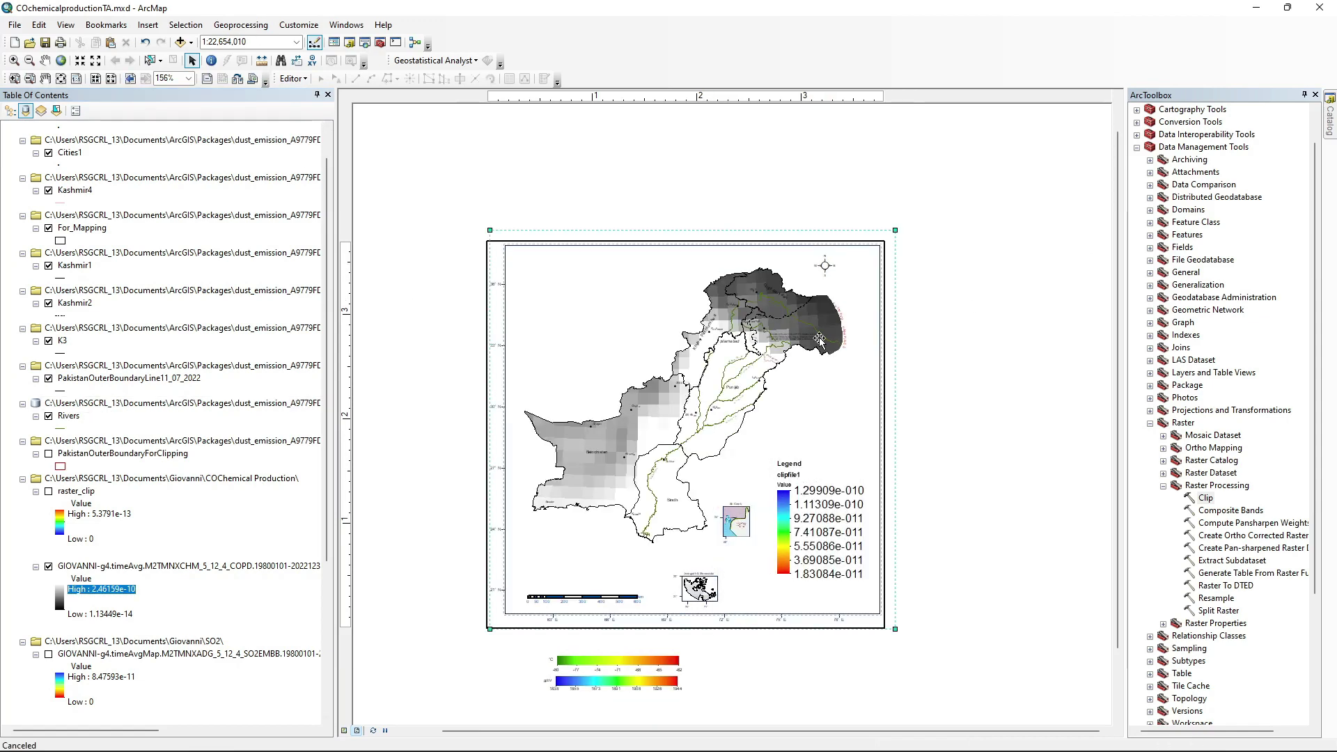
{"action": "right_click", "coordinate": [547, 217]}
{"action": "left_click", "coordinate": [808, 497]}
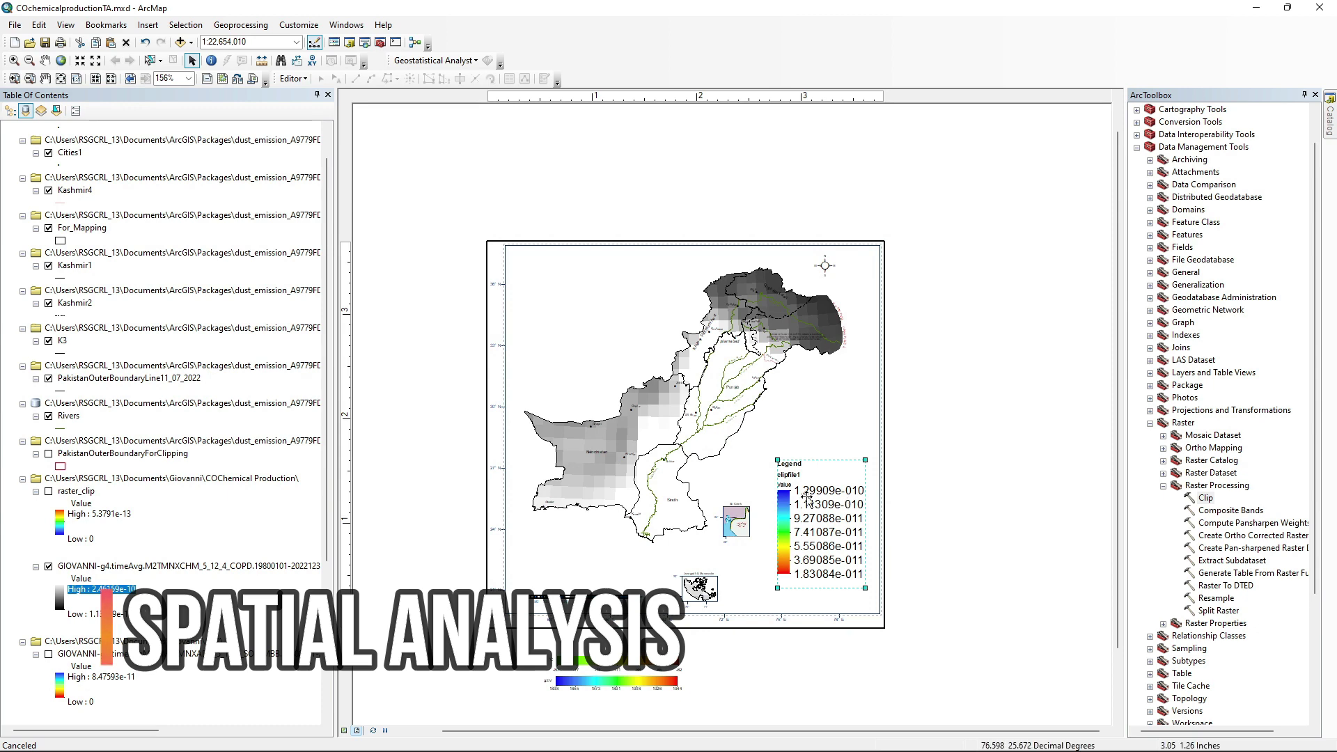
{"action": "key", "text": "Delete"}
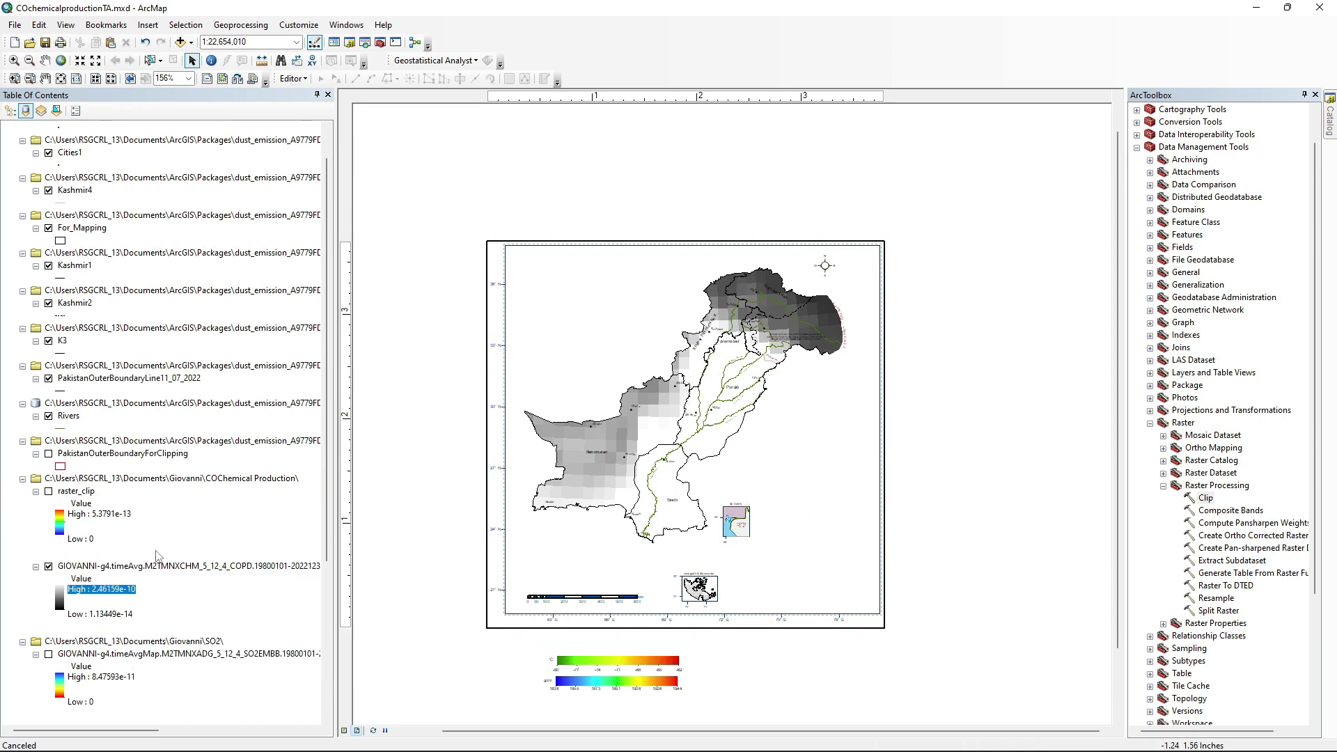
Step: Start the raster Clip tool with the COPD SEASON_JJA raster as input and PakistanOuterBoundaryForClipping as output extent
{"action": "left_click", "coordinate": [240, 25]}
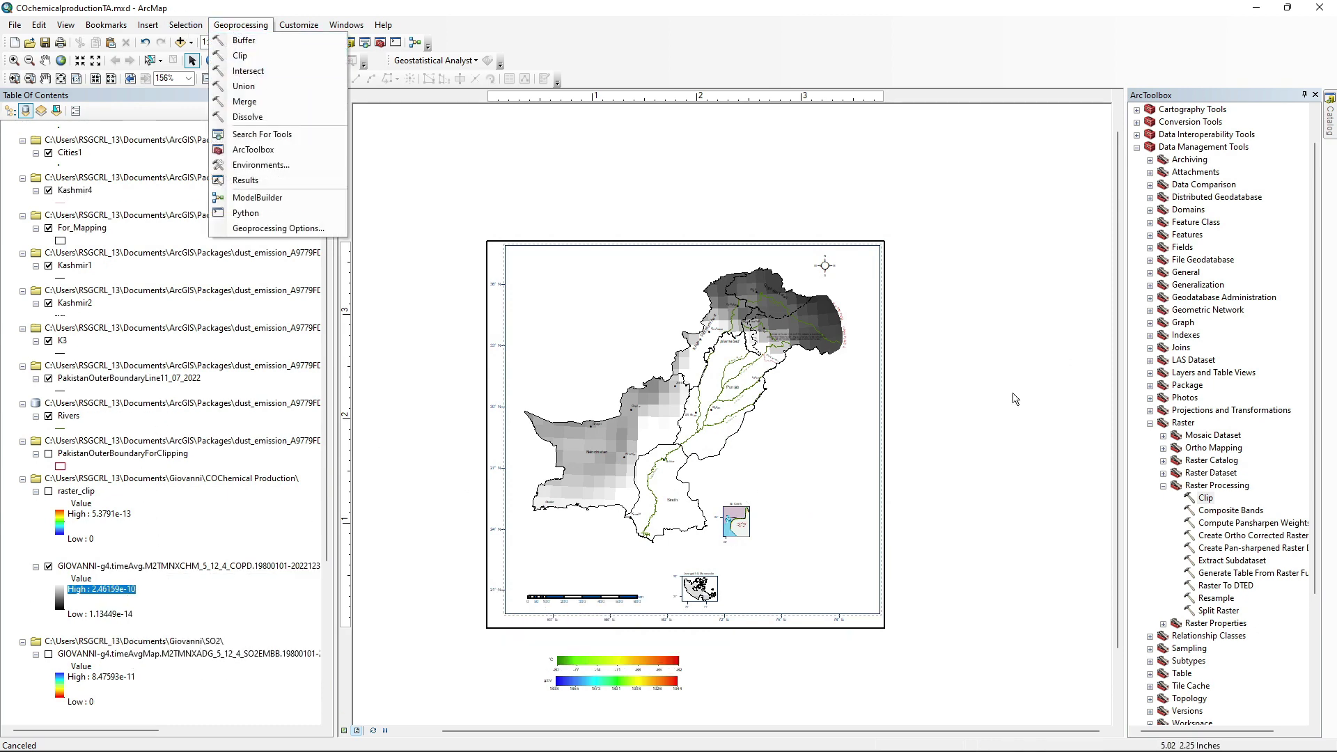
{"action": "left_click", "coordinate": [877, 357]}
{"action": "double_click", "coordinate": [1205, 498]}
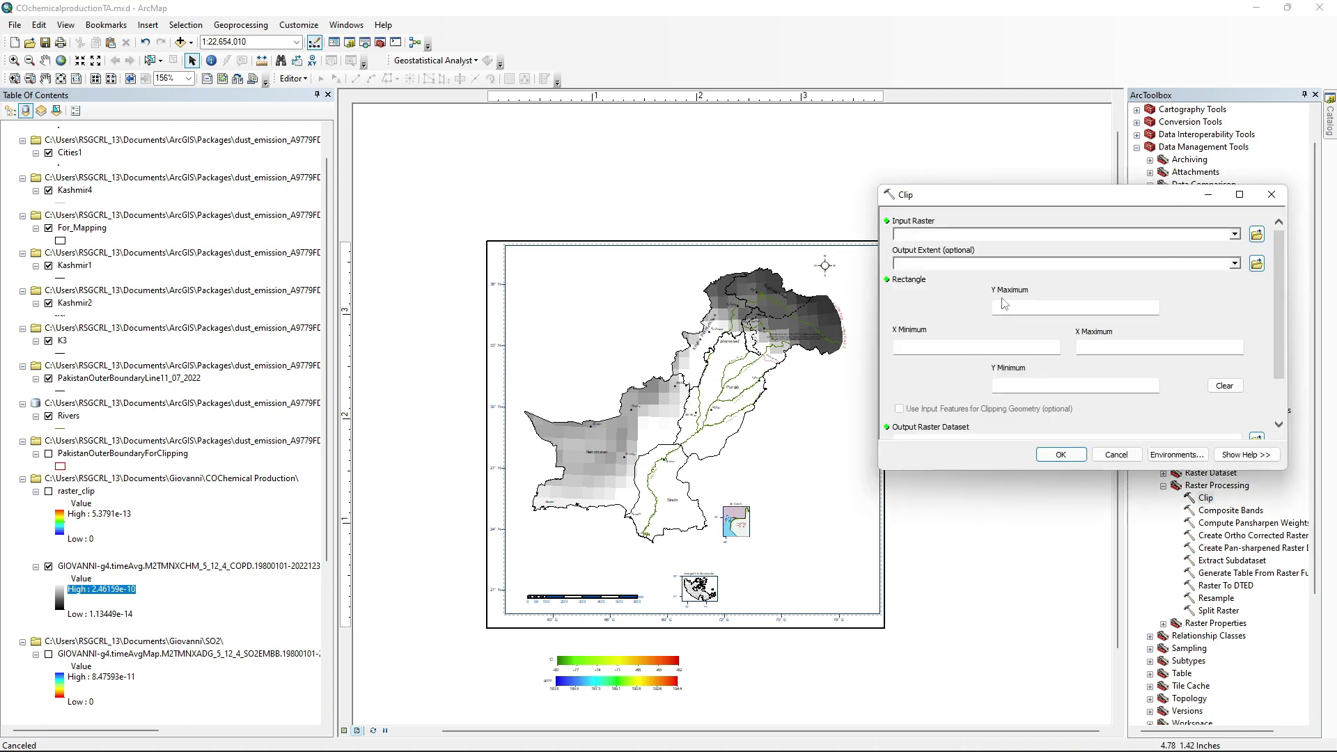
{"action": "left_click", "coordinate": [1234, 235]}
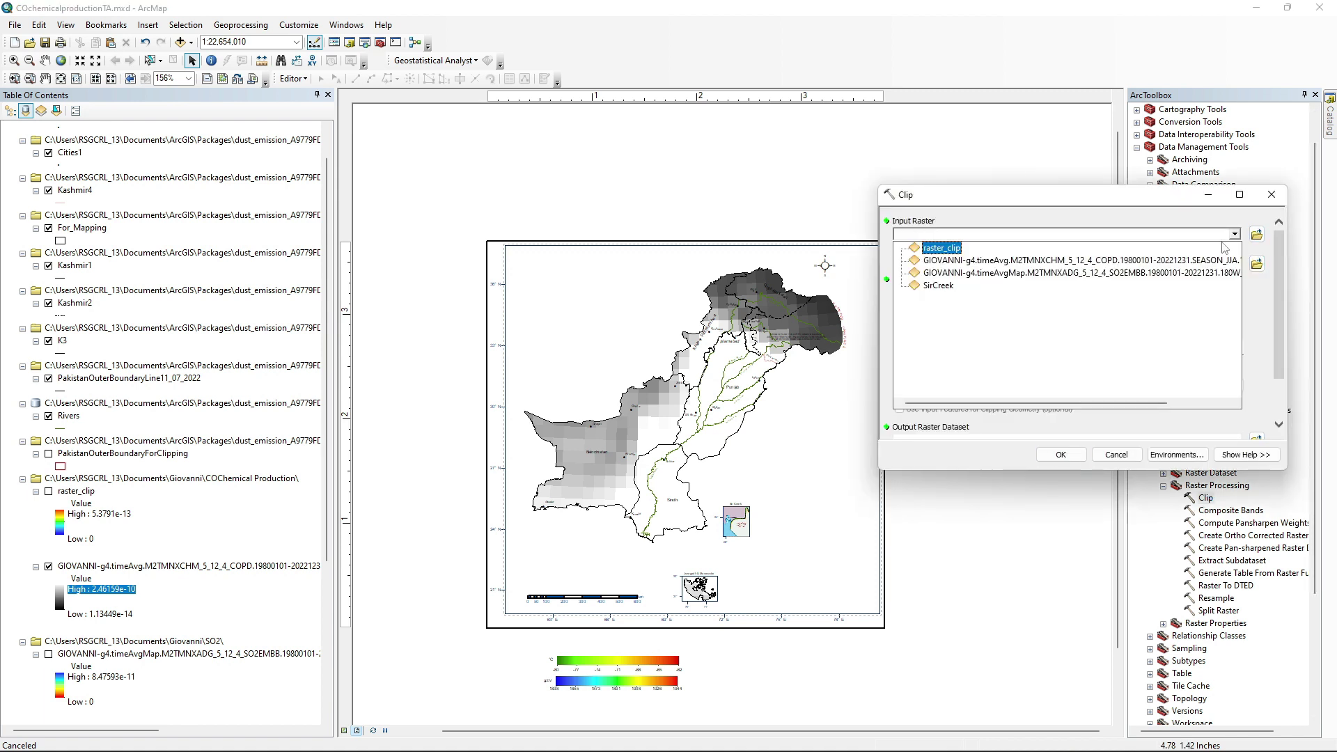
{"action": "left_click", "coordinate": [1058, 262]}
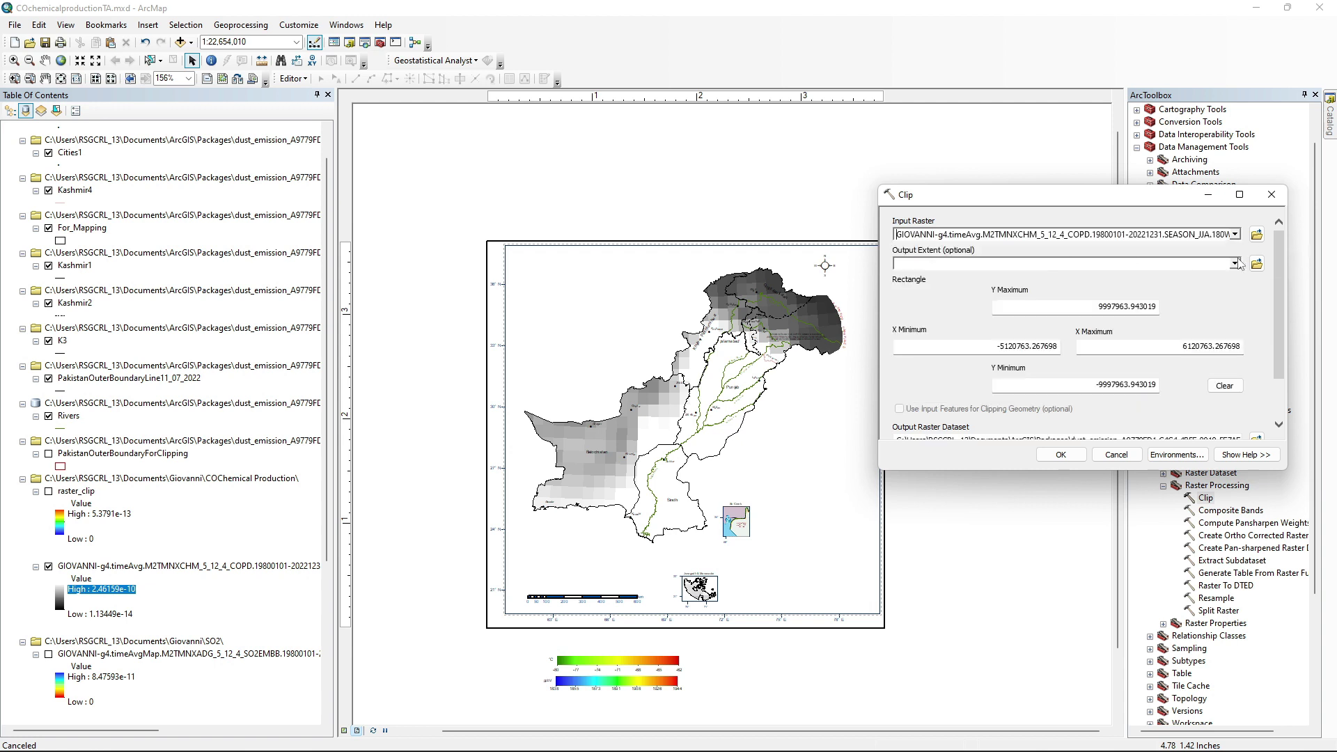
{"action": "left_click", "coordinate": [1235, 265]}
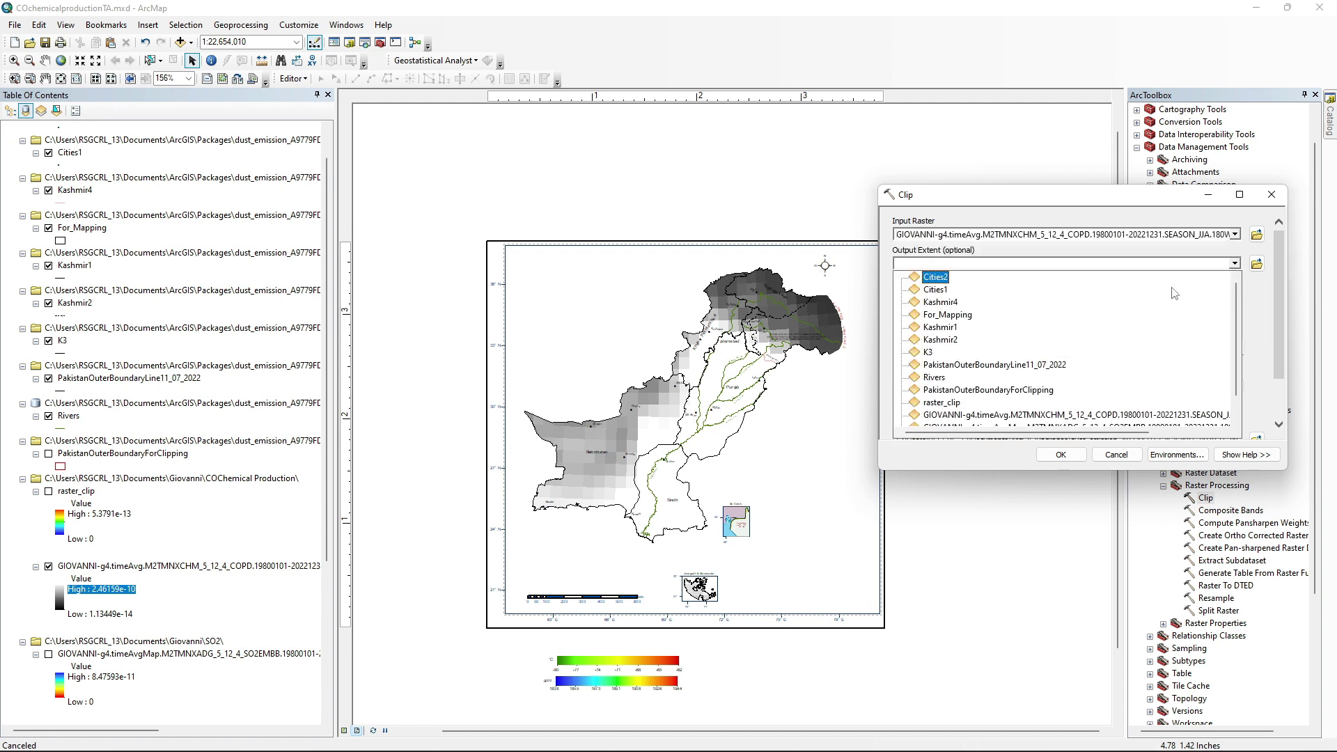
{"action": "left_click", "coordinate": [957, 390]}
{"action": "scroll", "coordinate": [1140, 352], "scroll_direction": "down", "scroll_amount": 2}
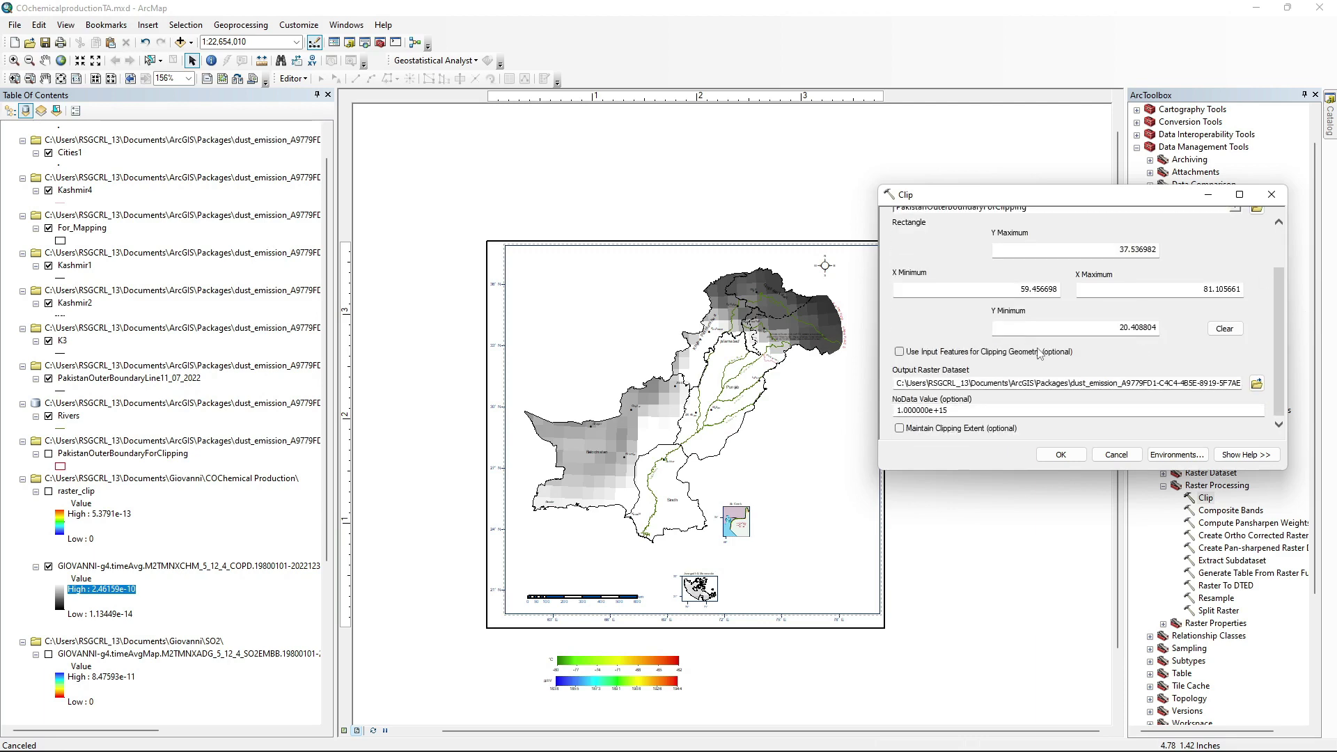
Step: Use the input features as clipping geometry, name the output clip_COjja in the COChemical Production folder, and run the clip
{"action": "left_click", "coordinate": [1257, 383]}
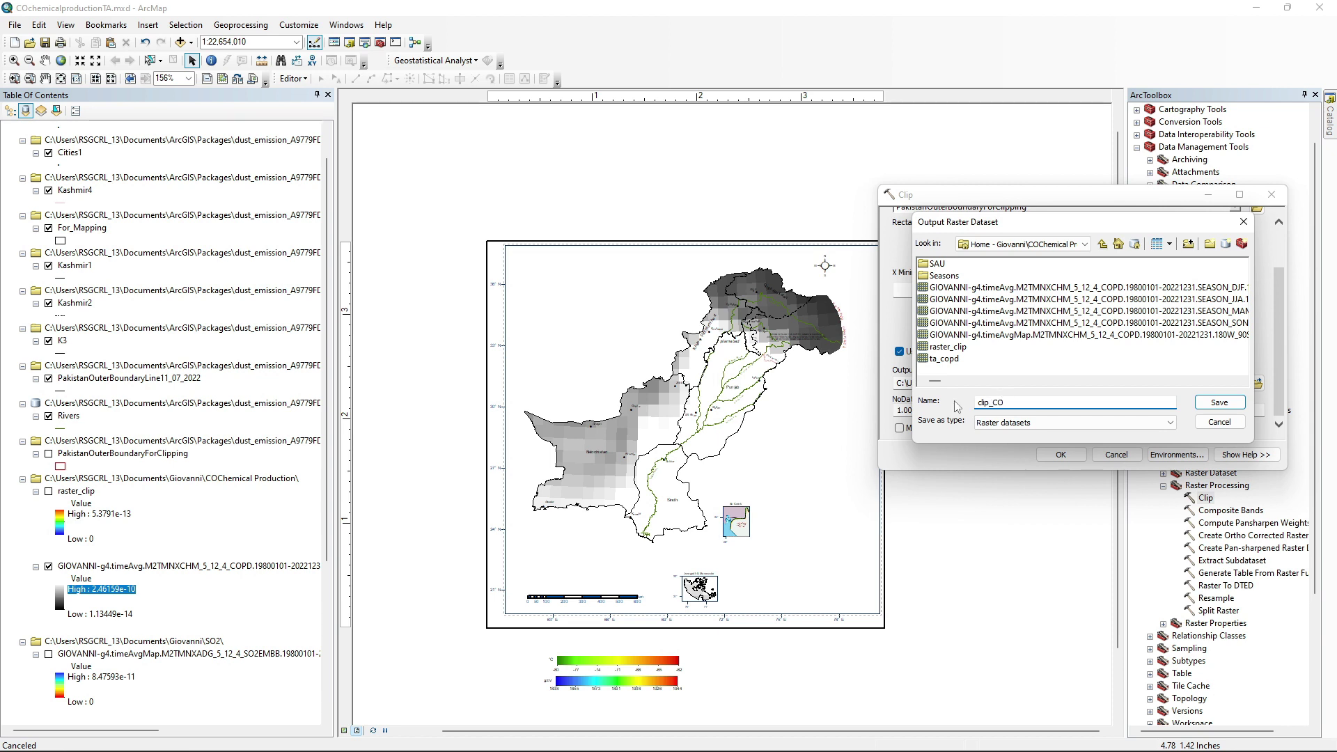
{"action": "left_click", "coordinate": [1219, 402]}
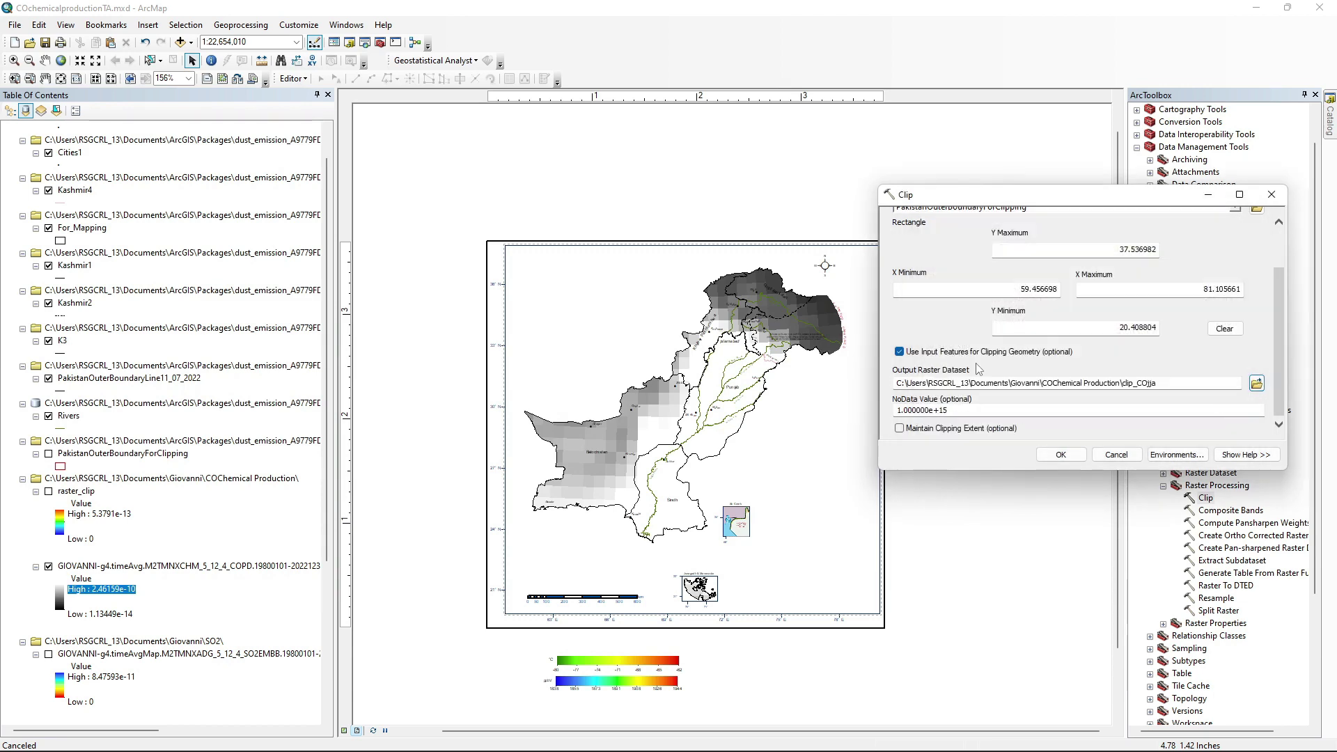
{"action": "scroll", "coordinate": [1082, 344], "scroll_direction": "up", "scroll_amount": 3}
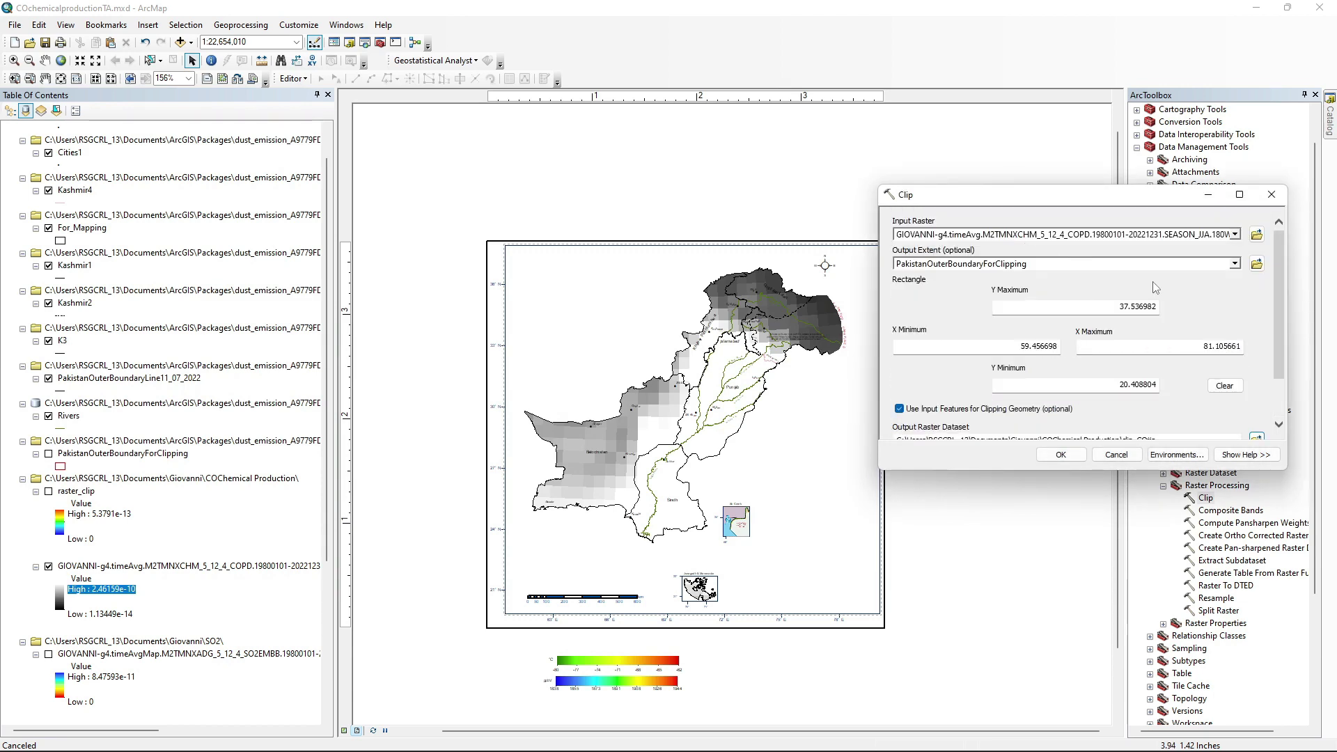
{"action": "left_click", "coordinate": [1060, 454]}
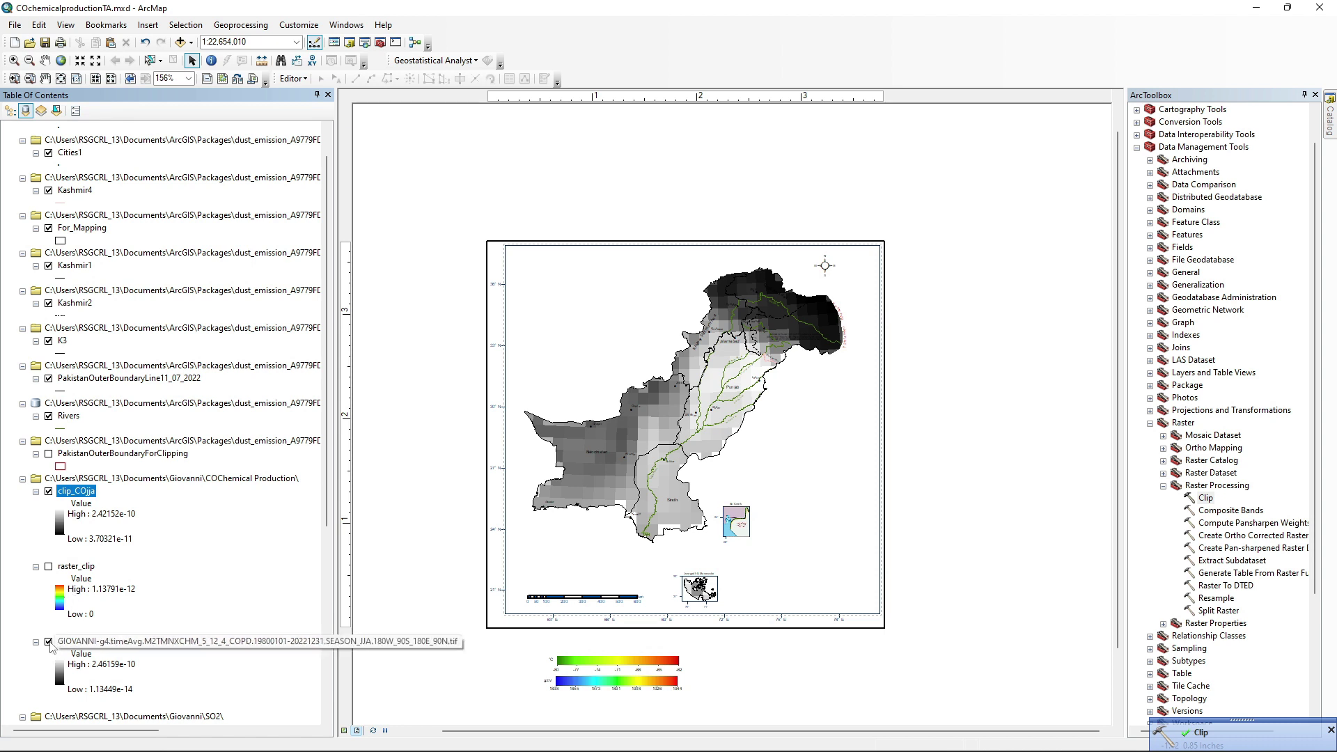
Step: Hide the unclipped COPD SEASON_JJA raster and give clip_COjja the cyan-blue-magenta color ramp, inverted
{"action": "scroll", "coordinate": [51, 646], "scroll_direction": "down", "scroll_amount": 2}
{"action": "left_click", "coordinate": [49, 566]}
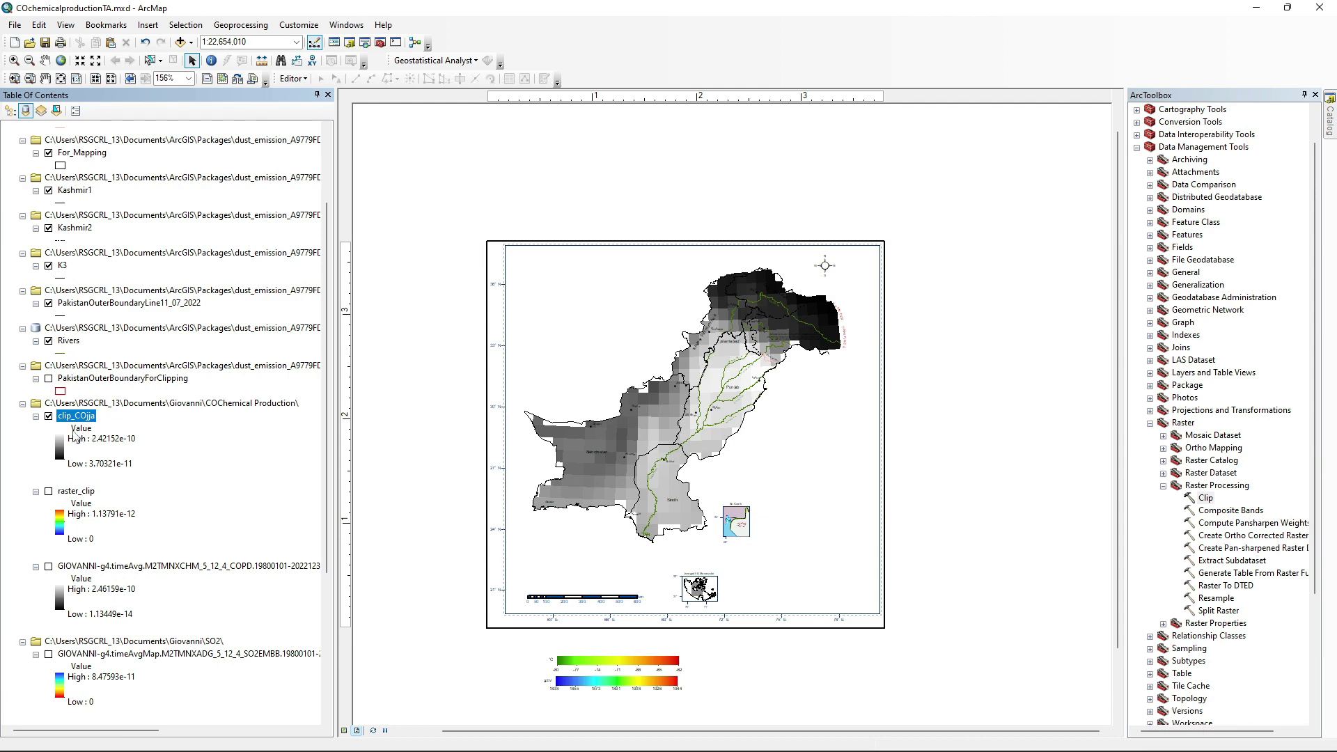
{"action": "double_click", "coordinate": [61, 453]}
{"action": "left_click", "coordinate": [83, 496]}
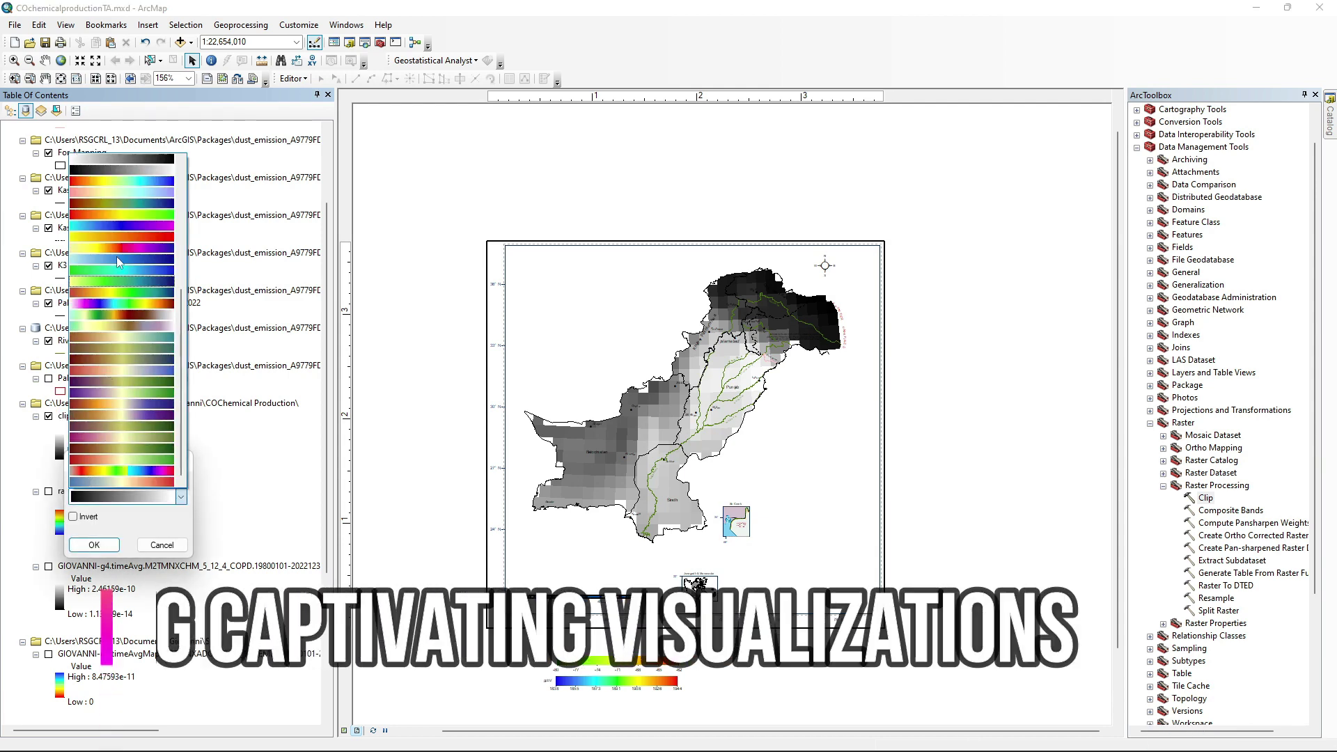
{"action": "left_click", "coordinate": [129, 226]}
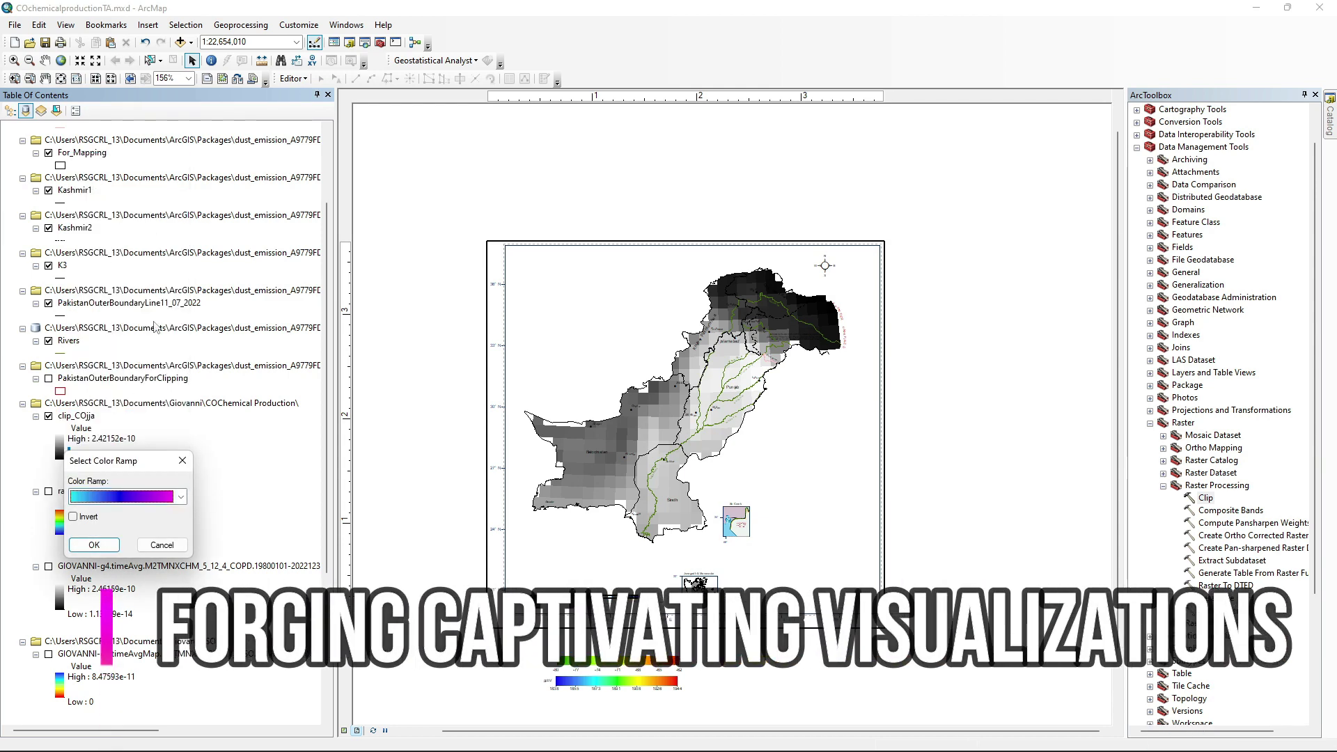
{"action": "left_click", "coordinate": [98, 515]}
{"action": "left_click", "coordinate": [94, 544]}
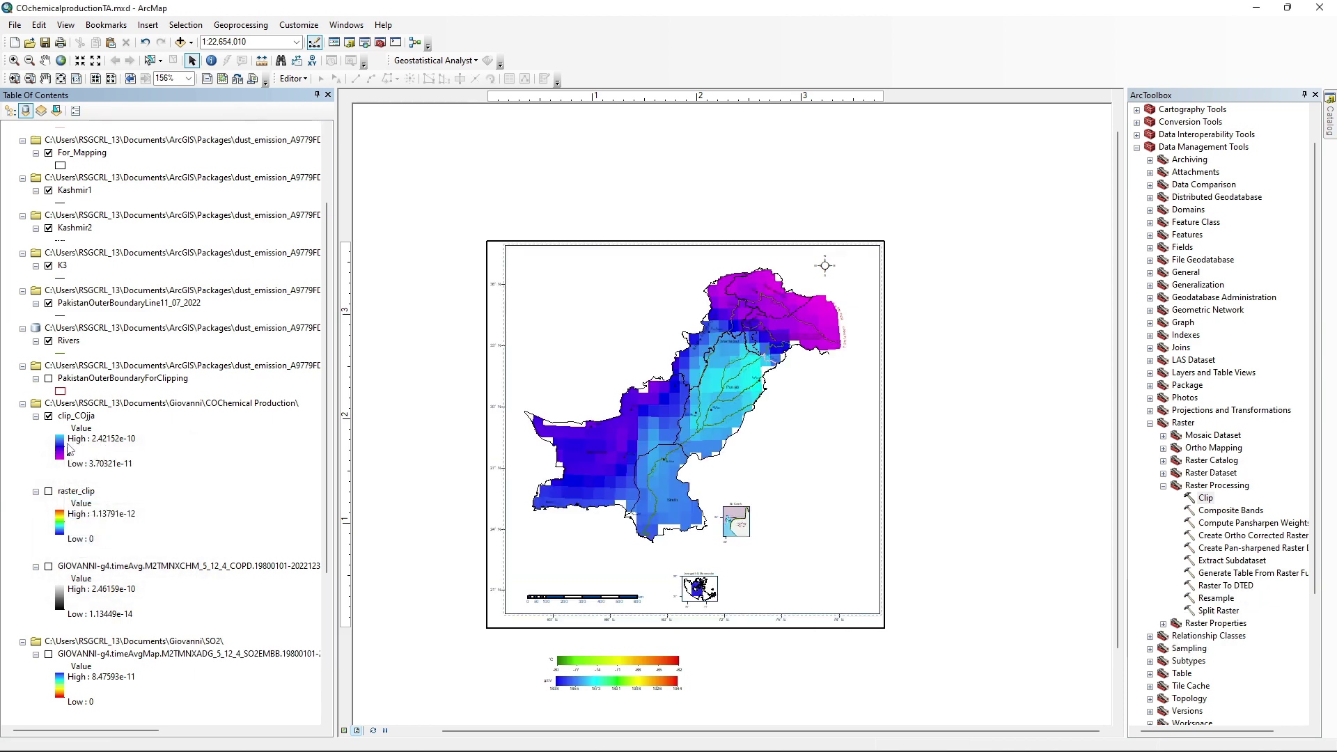
{"action": "left_click", "coordinate": [156, 495]}
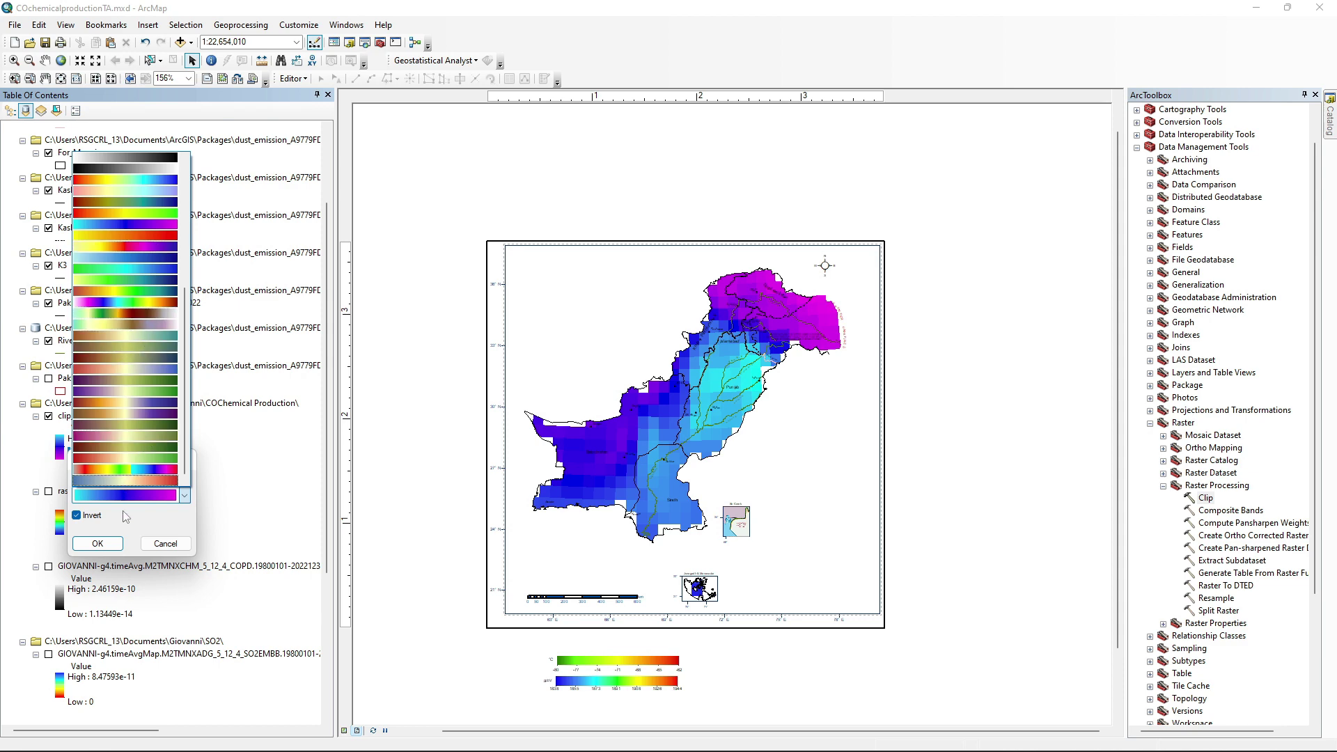
{"action": "left_click", "coordinate": [119, 540]}
{"action": "left_click", "coordinate": [97, 543]}
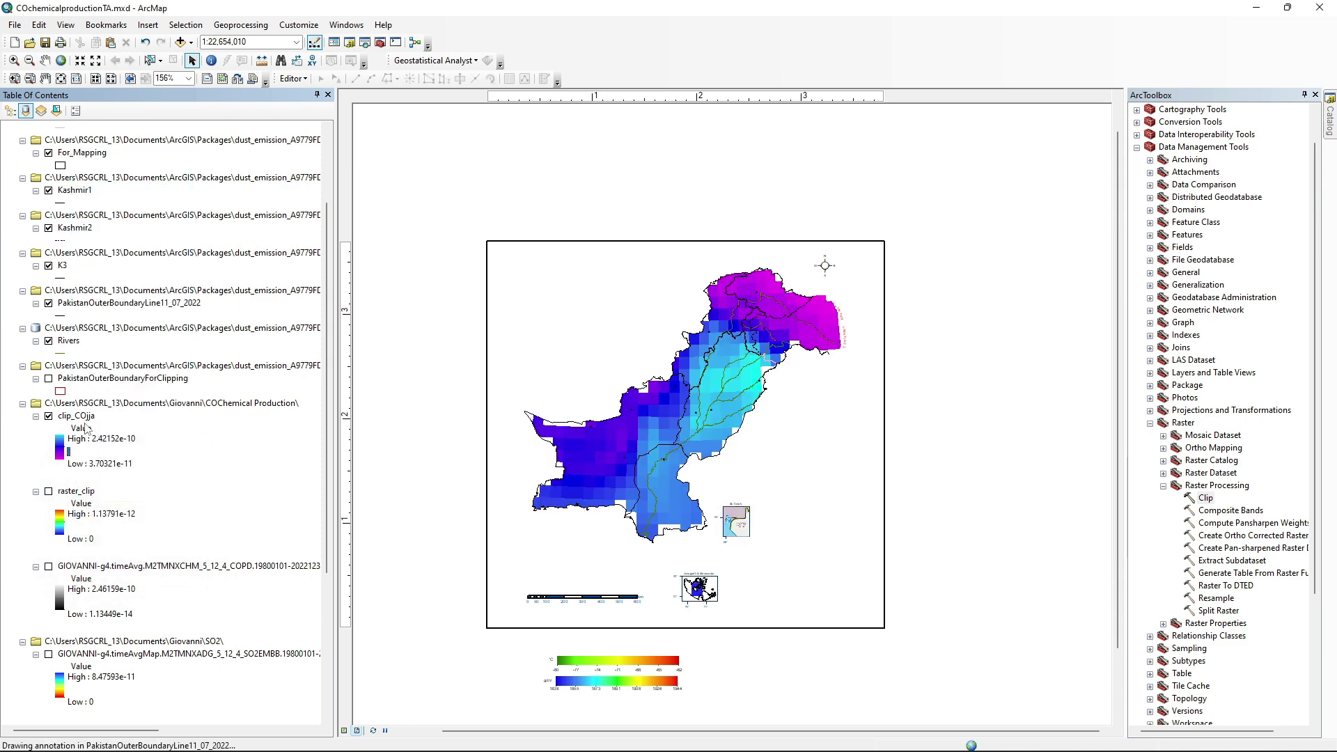
Step: Set the stretched symbology of clip_COjja to the cyan-blue-magenta color ramp in its layer properties
{"action": "left_click", "coordinate": [83, 428]}
{"action": "double_click", "coordinate": [87, 417]}
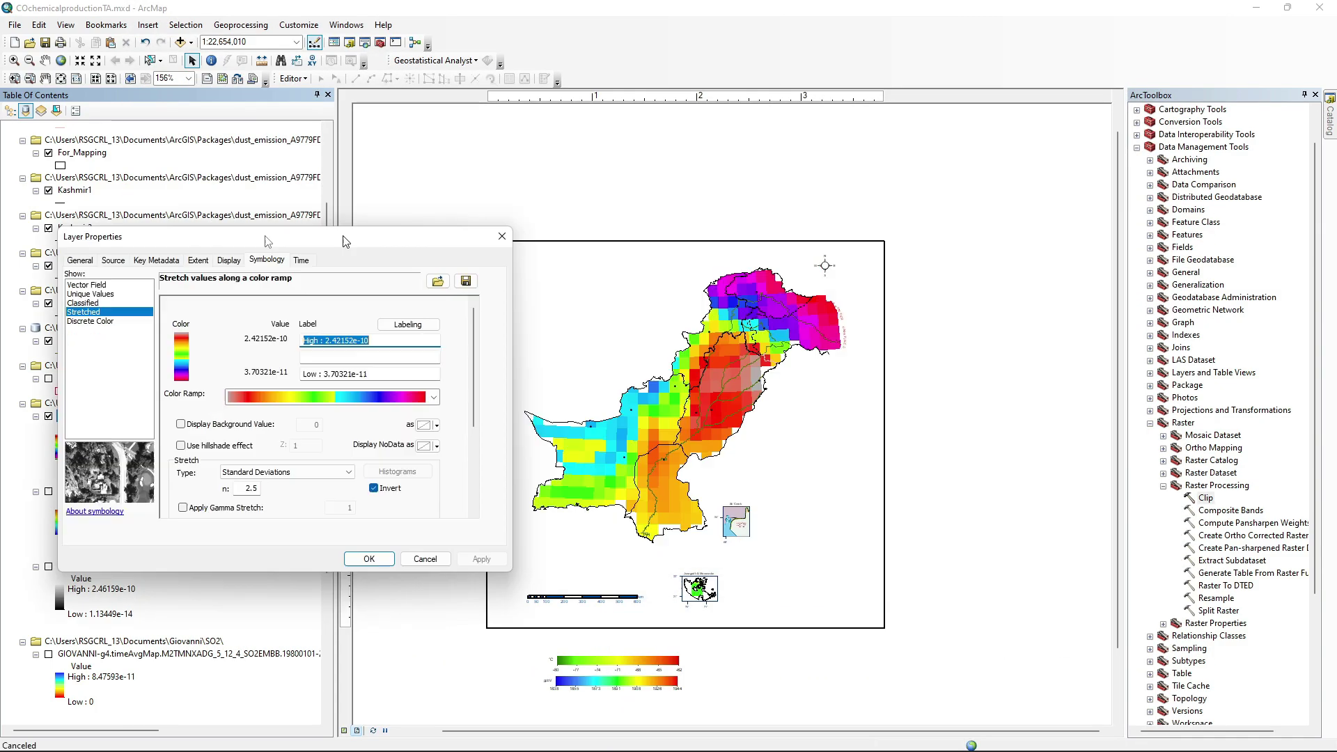
{"action": "left_click", "coordinate": [425, 410]}
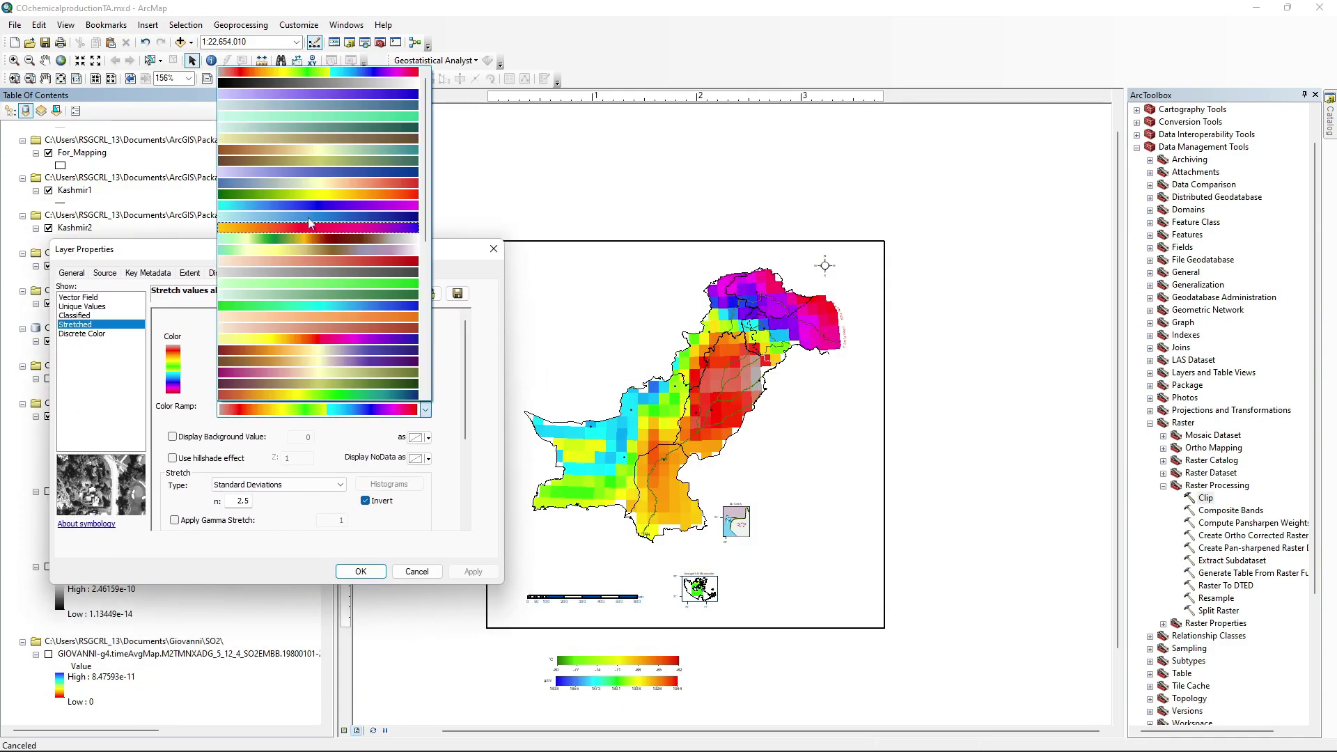
{"action": "scroll", "coordinate": [395, 231], "scroll_direction": "down", "scroll_amount": 3}
{"action": "left_click", "coordinate": [362, 145]}
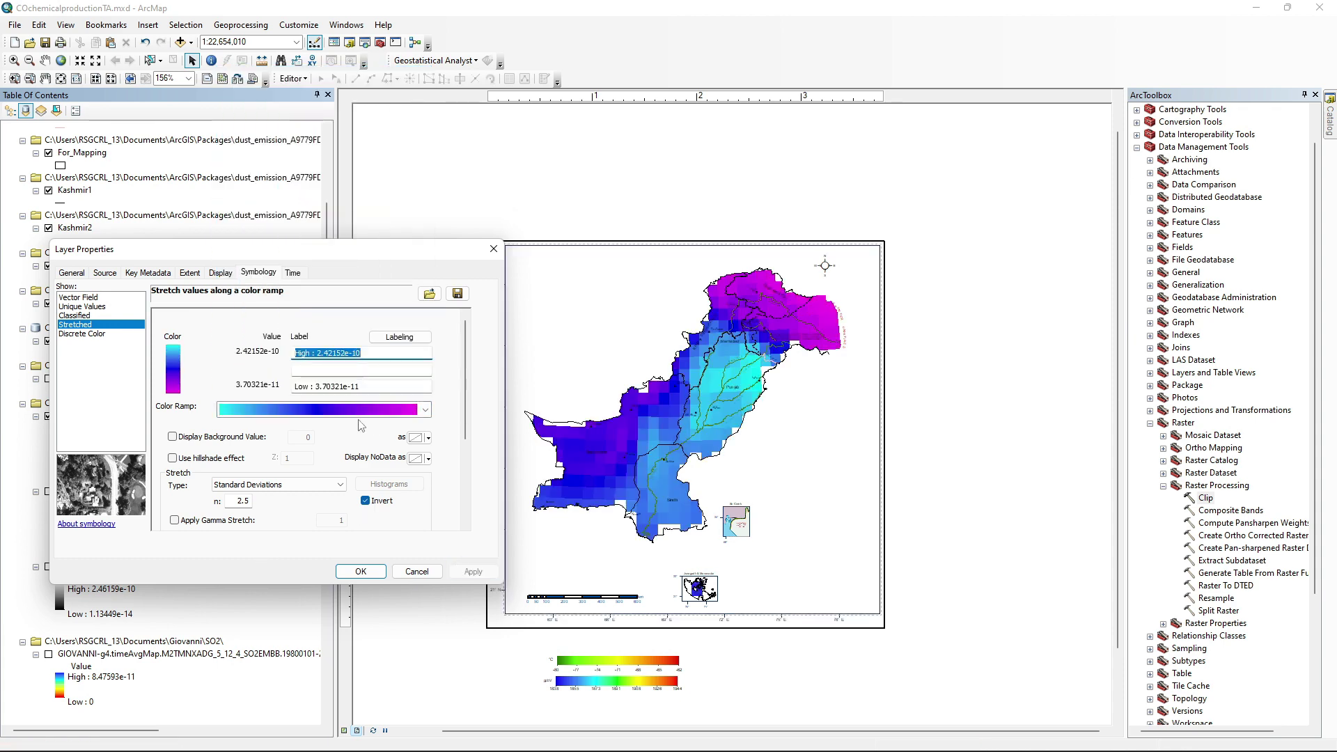
Step: Enable editing of the high/low stretch values for clip_COjja and set the high value to 4.02152e-10
{"action": "left_click", "coordinate": [277, 370]}
{"action": "double_click", "coordinate": [256, 352]}
{"action": "type", "text": "4.42152e-10"}
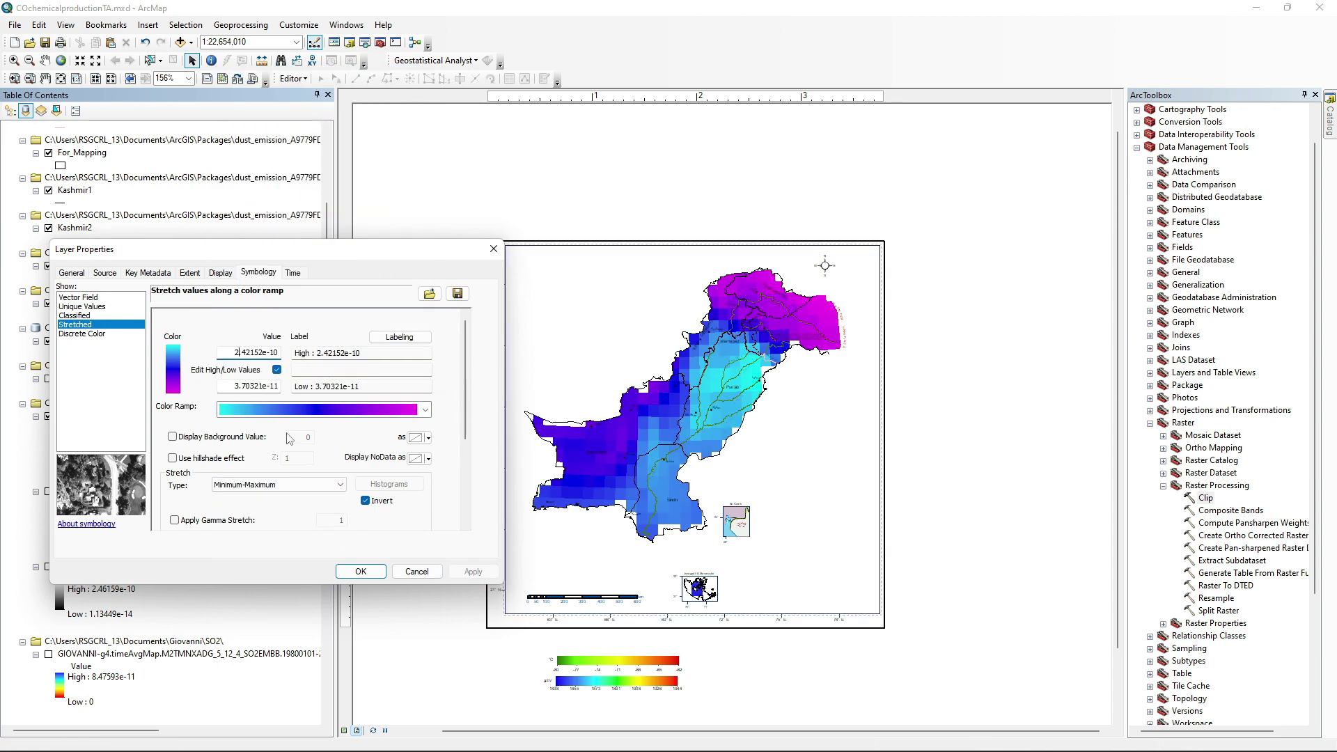
{"action": "key", "text": "Tab"}
{"action": "double_click", "coordinate": [245, 353]}
{"action": "type", "text": "4.02152e-10"}
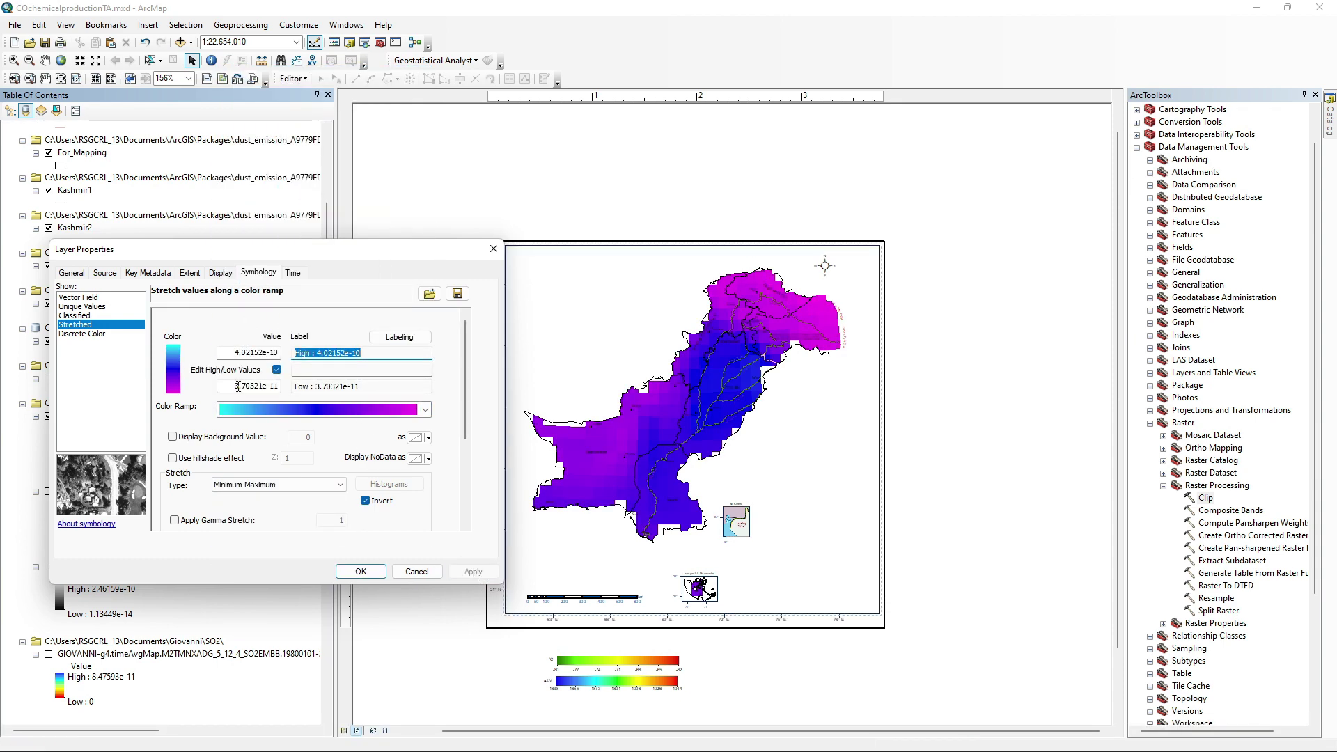
Step: Set the high stretch value to 3.02152e-10 and the low value to 1.70321e-11, applying the changes to the map
{"action": "left_click", "coordinate": [238, 386]}
{"action": "key", "text": "BackSpace"}
{"action": "type", "text": "2"}
{"action": "left_click", "coordinate": [474, 571]}
{"action": "left_click", "coordinate": [238, 386]}
{"action": "key", "text": "BackSpace"}
{"action": "type", "text": "1"}
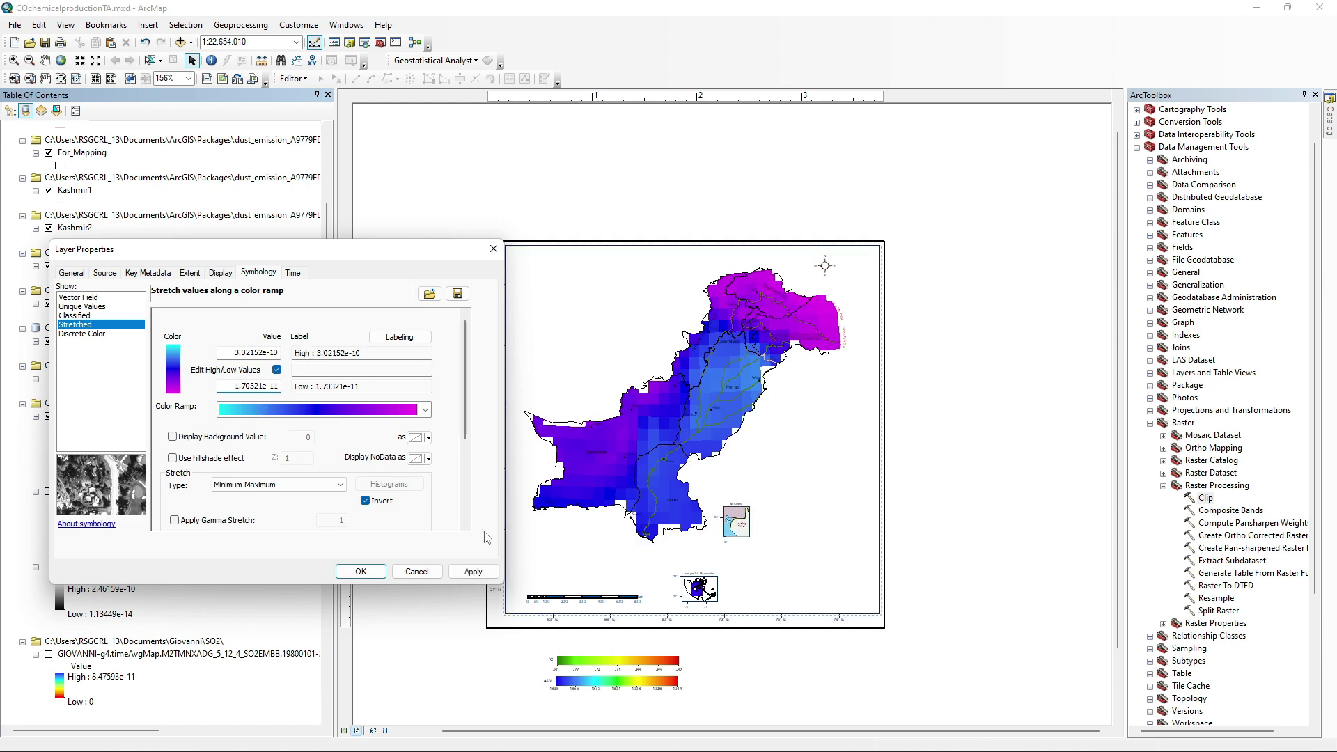
Step: Narrow the stretch range to a high value of 2.02152e-10 and a low value of 2.70321e-11
{"action": "left_click", "coordinate": [238, 353]}
{"action": "key", "text": "BackSpace"}
{"action": "type", "text": "3"}
{"action": "key", "text": "BackSpace"}
{"action": "type", "text": "2"}
{"action": "left_click", "coordinate": [244, 386]}
{"action": "key", "text": "BackSpace"}
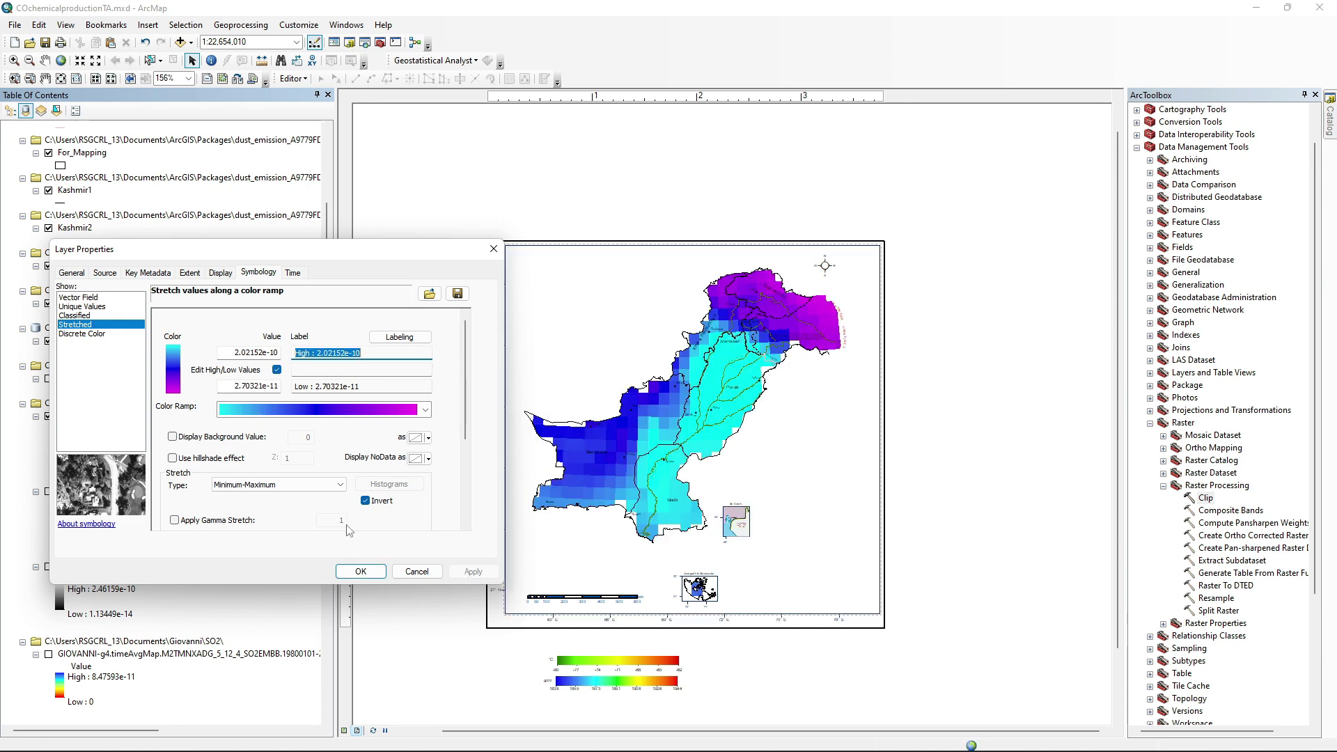
Step: Set the low stretch value to 1.40321e-11 and try high values of 2.32152e-10 and 2.52152e-10
{"action": "type", "text": "4"}
{"action": "left_click", "coordinate": [245, 352]}
{"action": "key", "text": "BackSpace"}
{"action": "type", "text": "3"}
{"action": "key", "text": "Tab"}
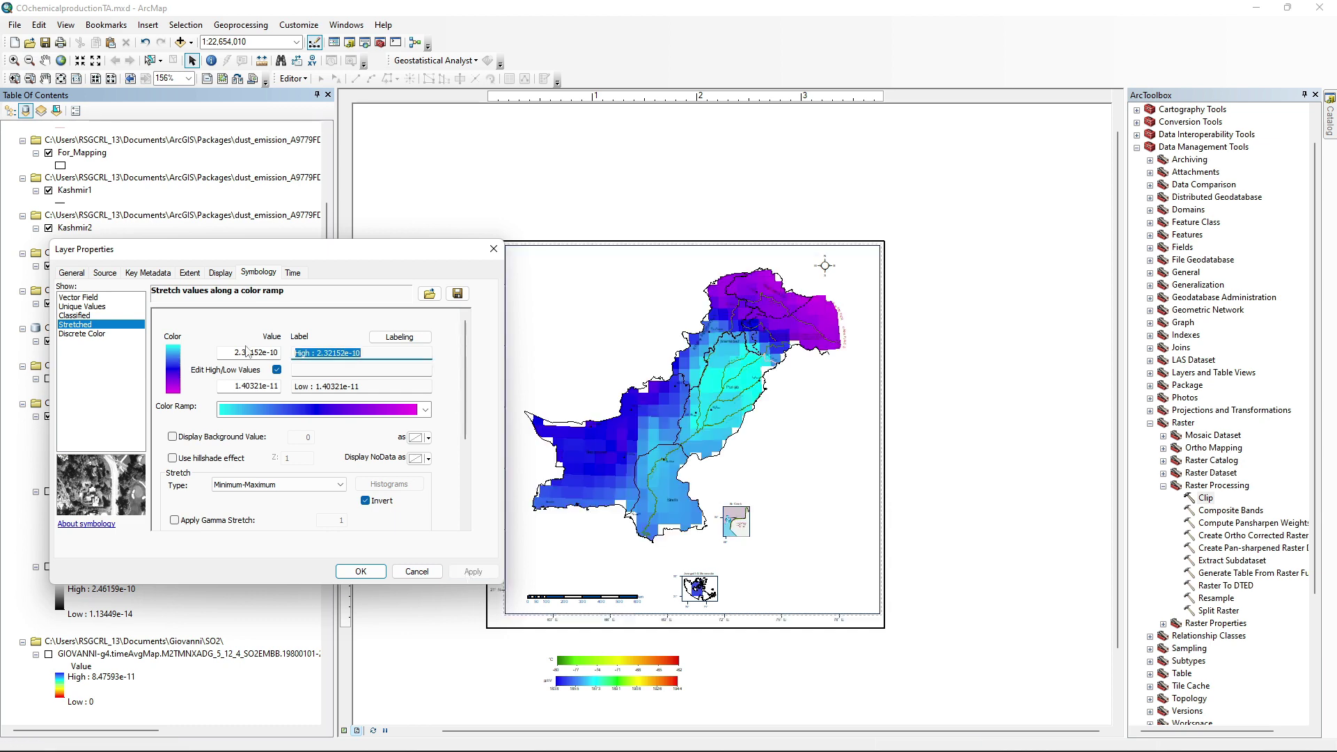
{"action": "key", "text": "Tab"}
{"action": "key", "text": "BackSpace"}
{"action": "type", "text": "5"}
{"action": "key", "text": "Tab"}
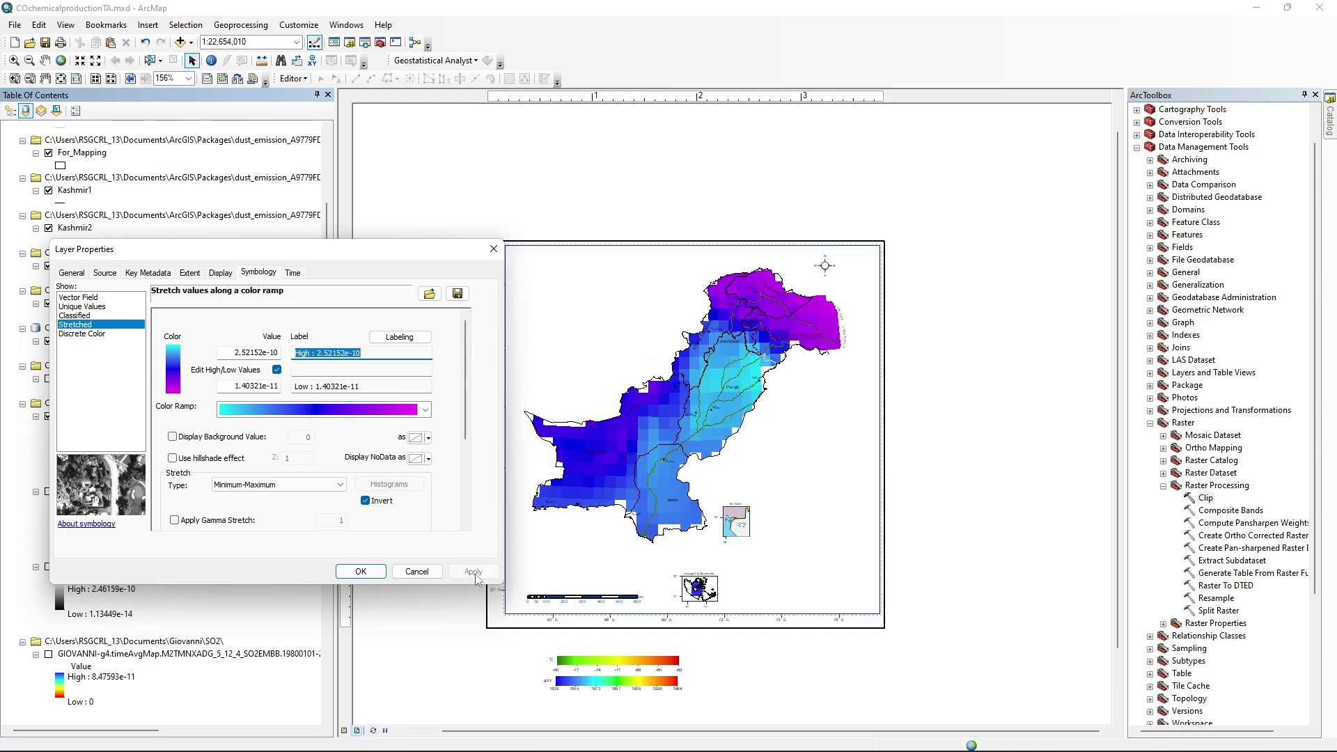
Step: Set the low stretch value to 1.50321e-11 and the high value to 3.02152e-10, and apply them
{"action": "key", "text": "BackSpace"}
{"action": "type", "text": "5"}
{"action": "key", "text": "Tab"}
{"action": "left_click", "coordinate": [398, 339]}
{"action": "left_click", "coordinate": [310, 506]}
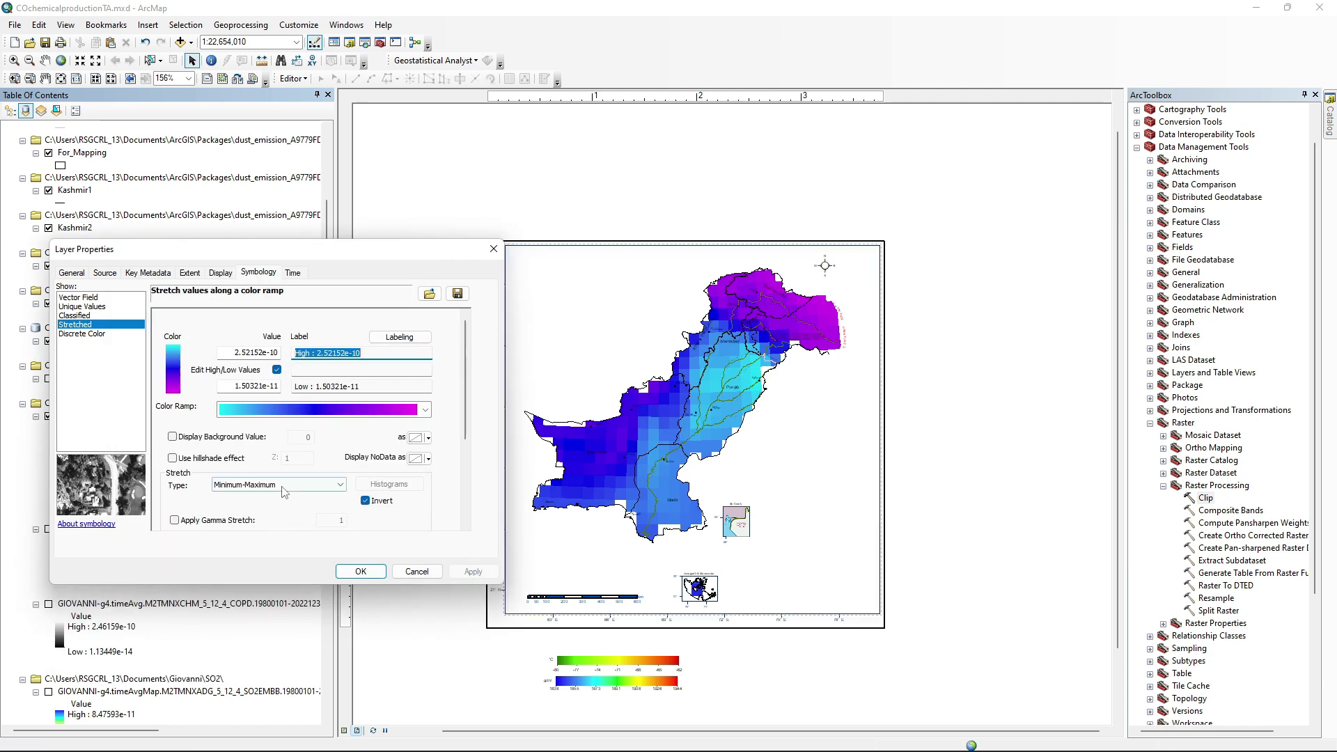
{"action": "left_click", "coordinate": [473, 571]}
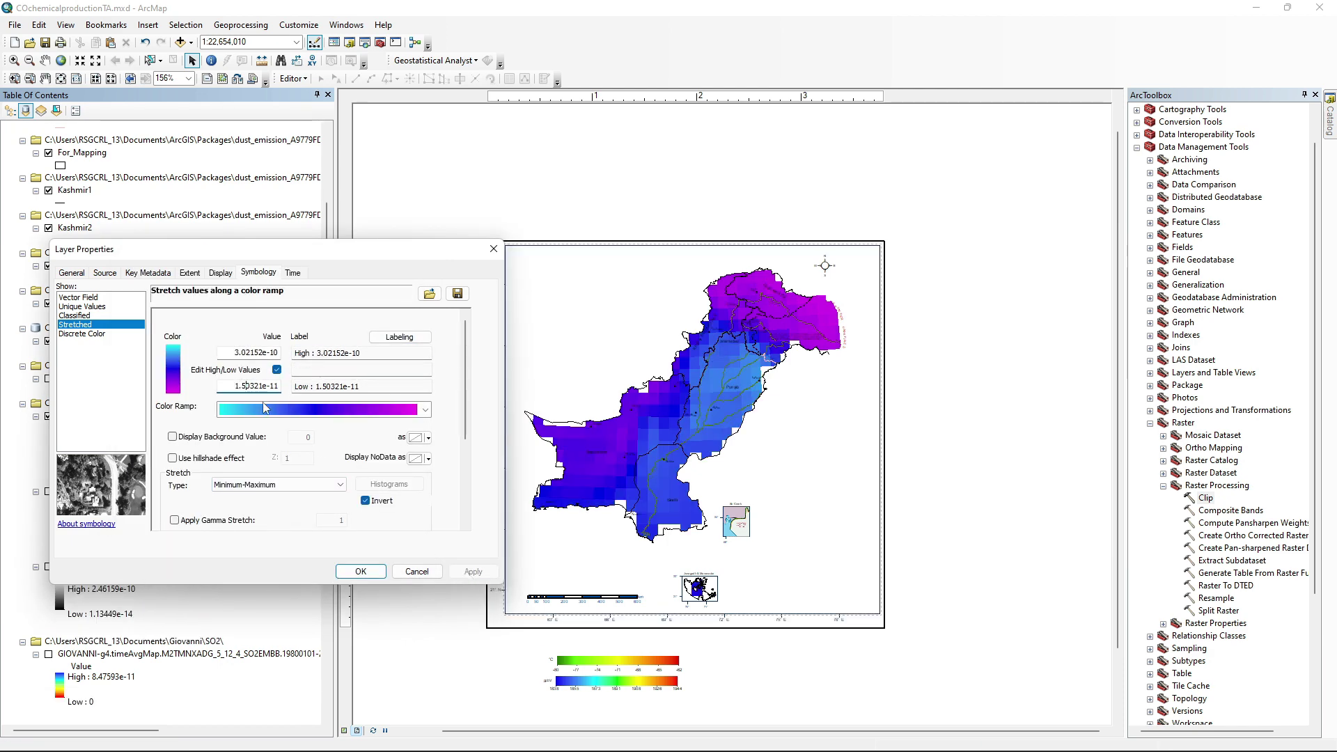
Step: Change the stretch range to a low value of 1.30321e-11 and a high value of 2.42152e-10
{"action": "key", "text": "BackSpace"}
{"action": "type", "text": "3"}
{"action": "key", "text": "Tab"}
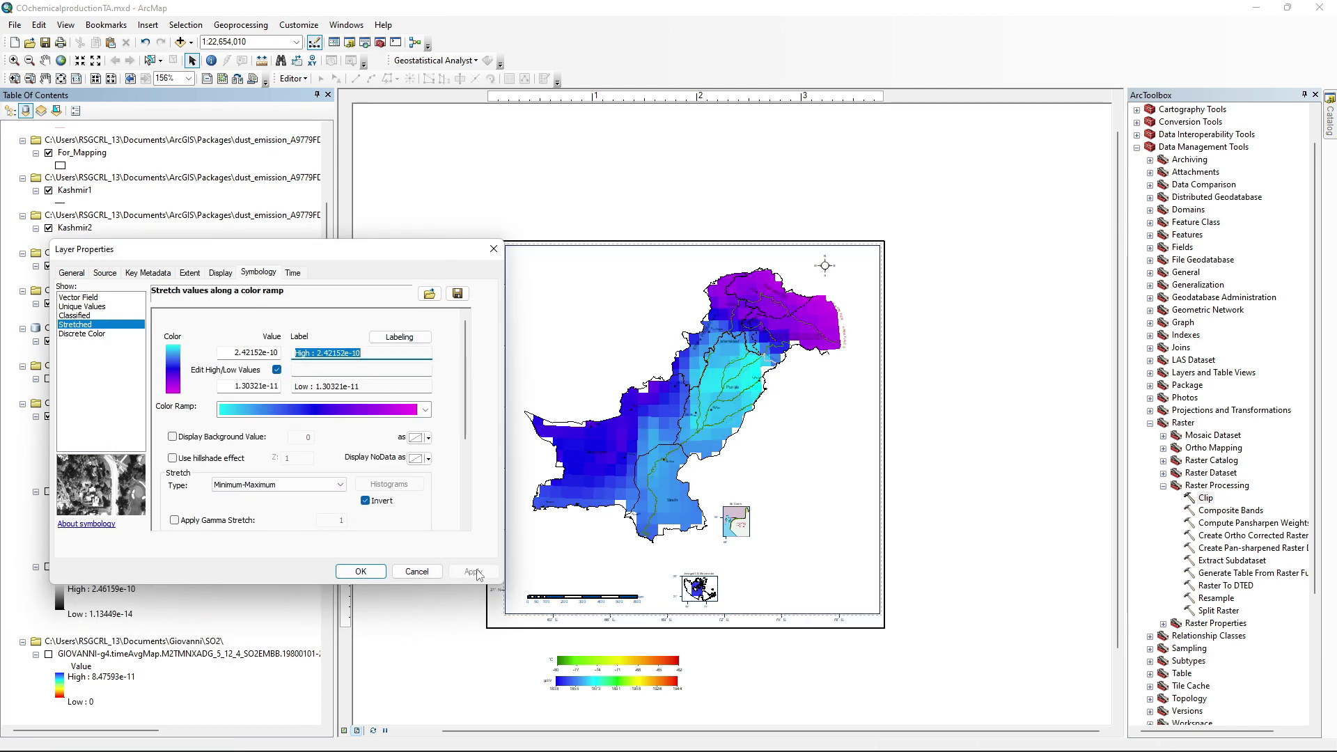
Step: Try the orange-red-magenta-blue color ramp and the green-brown-white elevation color ramp on clip_COjja
{"action": "left_click", "coordinate": [425, 409]}
{"action": "left_click", "coordinate": [318, 144]}
{"action": "key", "text": "alt+a"}
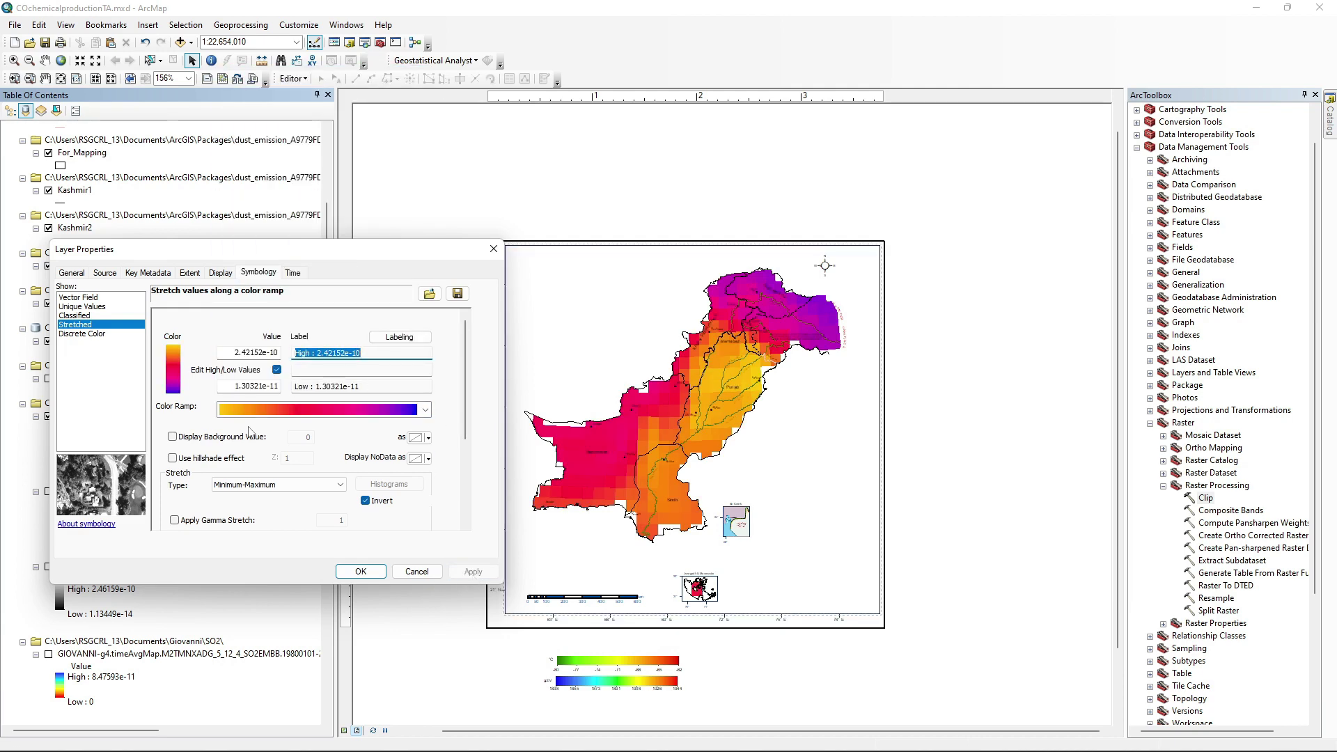
{"action": "left_click", "coordinate": [425, 409]}
{"action": "left_click", "coordinate": [318, 279]}
{"action": "key", "text": "alt+a"}
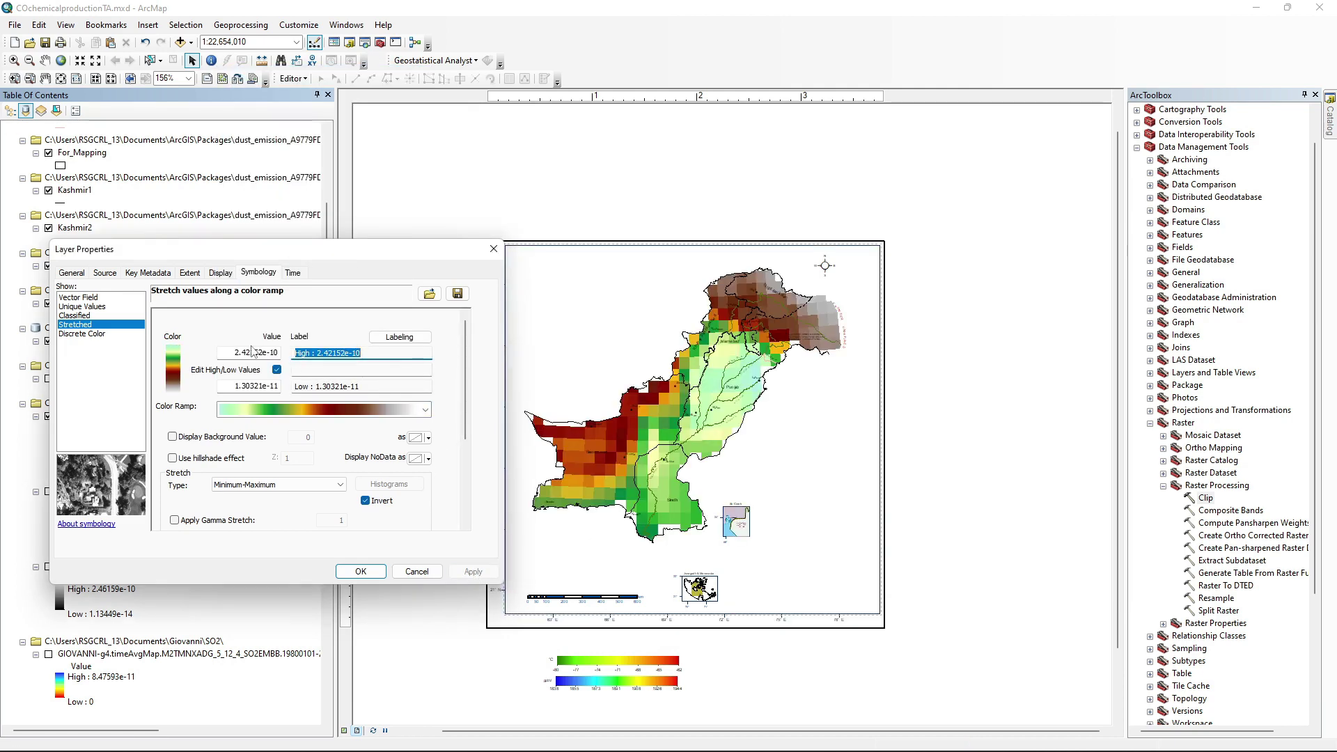
Step: Apply the yellow-red-magenta-blue color ramp to clip_COjja
{"action": "left_click", "coordinate": [277, 408]}
{"action": "left_click", "coordinate": [319, 144]}
{"action": "key", "text": "alt+a"}
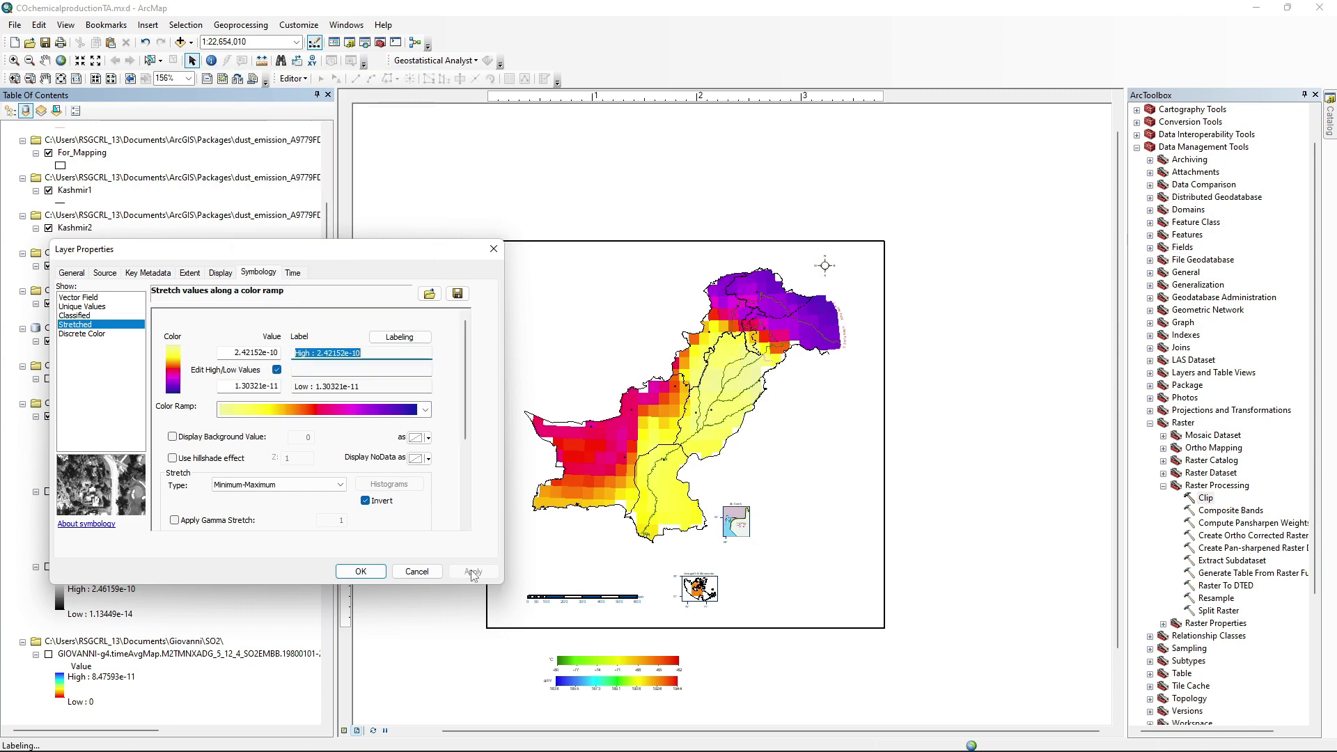
Step: Set the high stretch value of clip_COjja to 3.12152e-10, with a low value of 1.70321e-11
{"action": "key", "text": "shift+Tab"}
{"action": "key", "text": "shift+Tab"}
{"action": "type", "text": "3.0"}
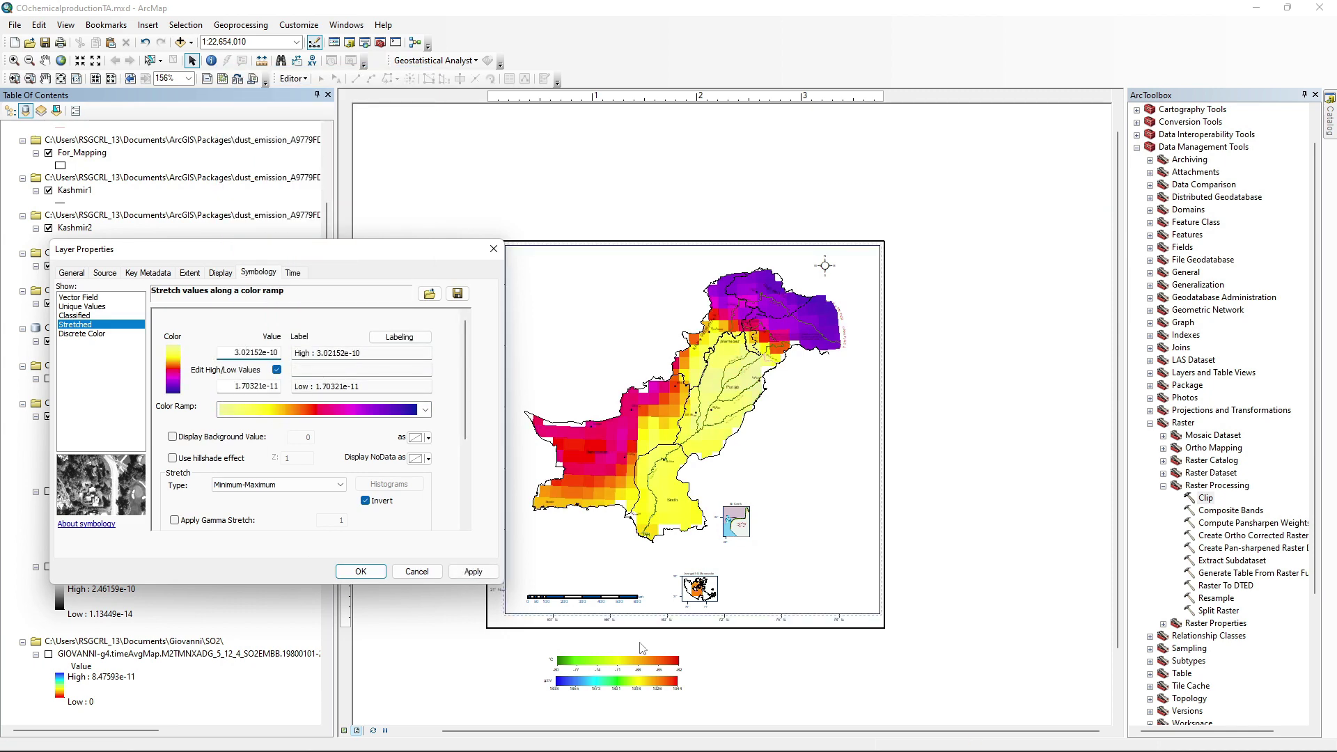
{"action": "key", "text": "alt+a"}
{"action": "key", "text": "BackSpace"}
{"action": "type", "text": "1"}
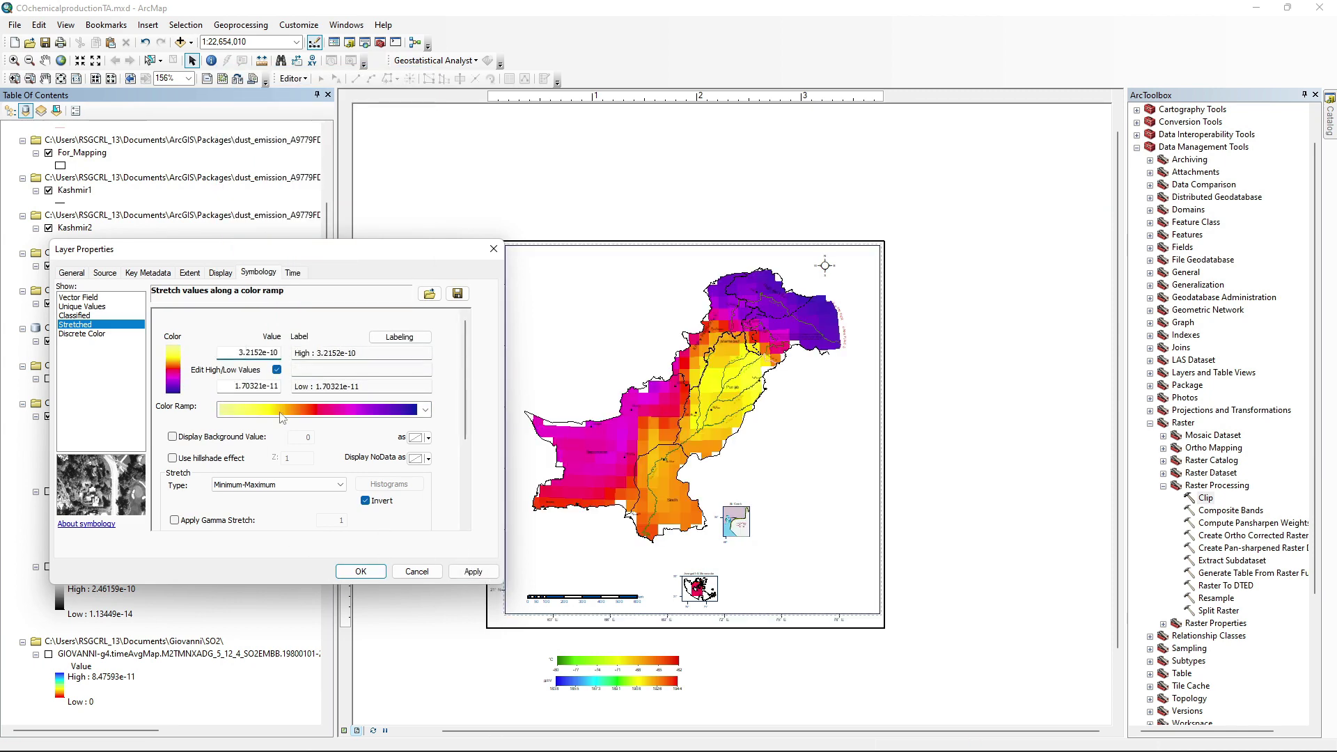
Step: Set the low stretch value to 1.40321e-11, apply it, and accept the layer properties
{"action": "key", "text": "alt+a"}
{"action": "left_click", "coordinate": [242, 385]}
{"action": "key", "text": "Delete"}
{"action": "type", "text": "4"}
{"action": "key", "text": "alt+a"}
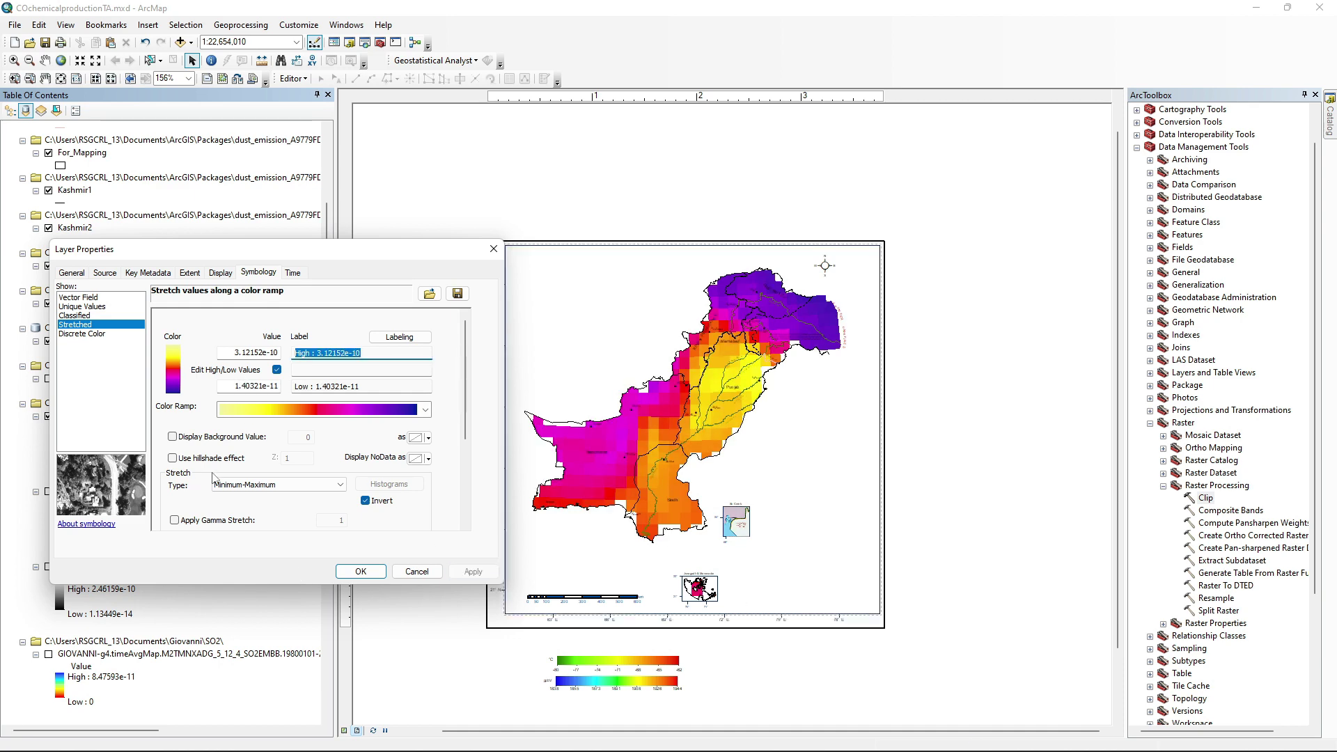
{"action": "key", "text": "Return"}
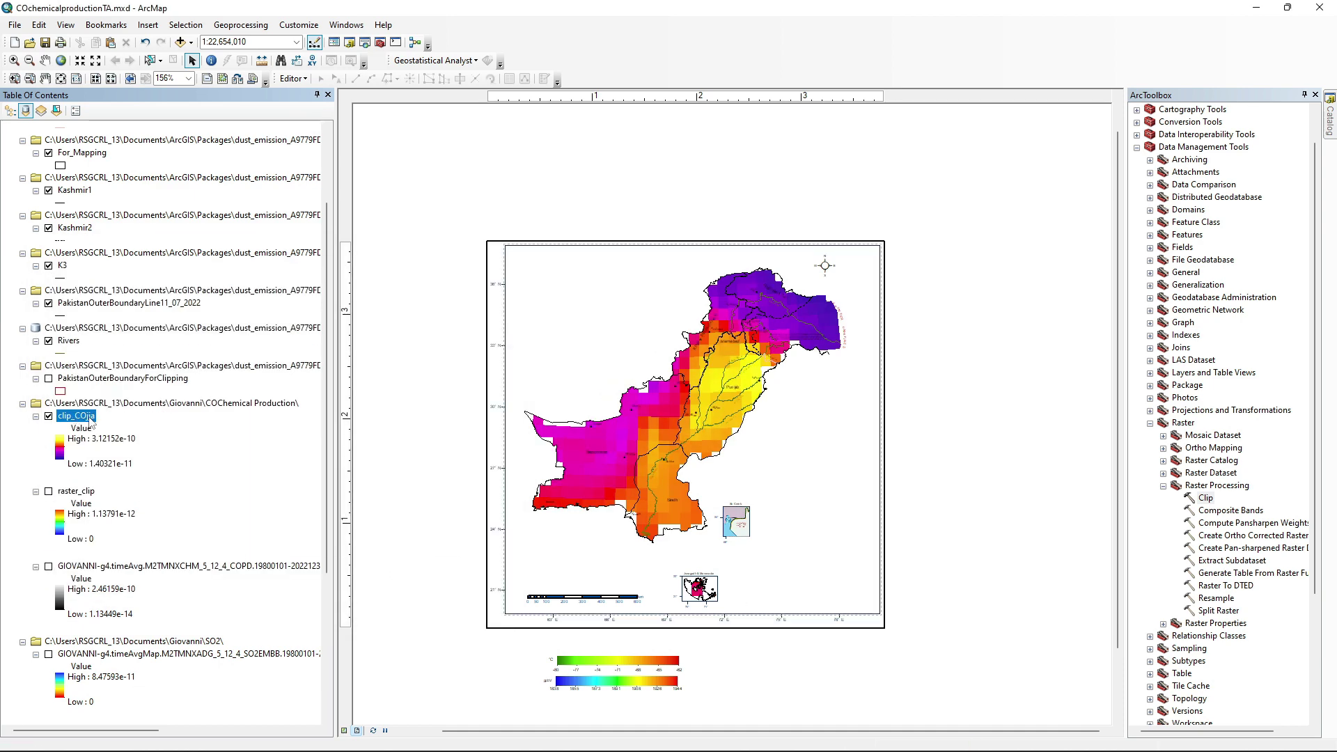
Step: Save the map document under the new name "CO sutnning visualization.mxd" in the COChemical Production folder
{"action": "scroll", "coordinate": [89, 423], "scroll_direction": "down", "scroll_amount": 4}
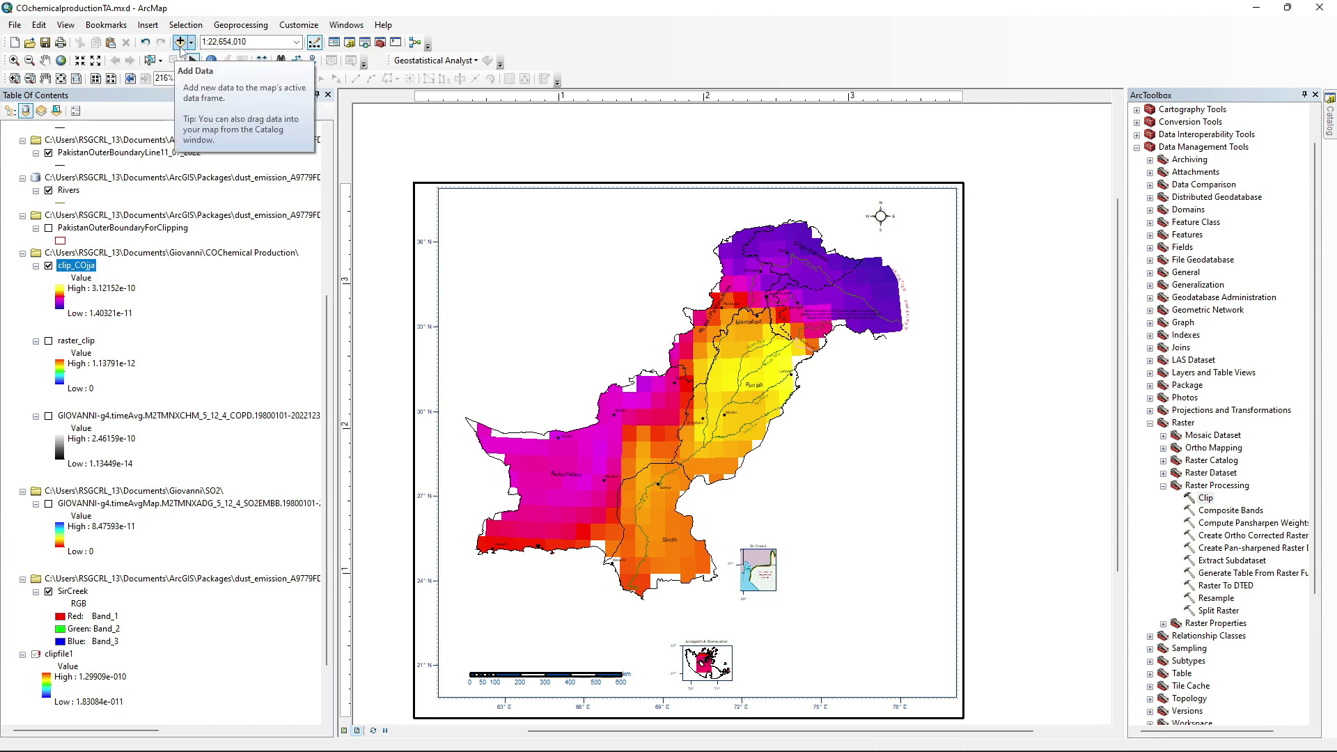
{"action": "left_click", "coordinate": [14, 26]}
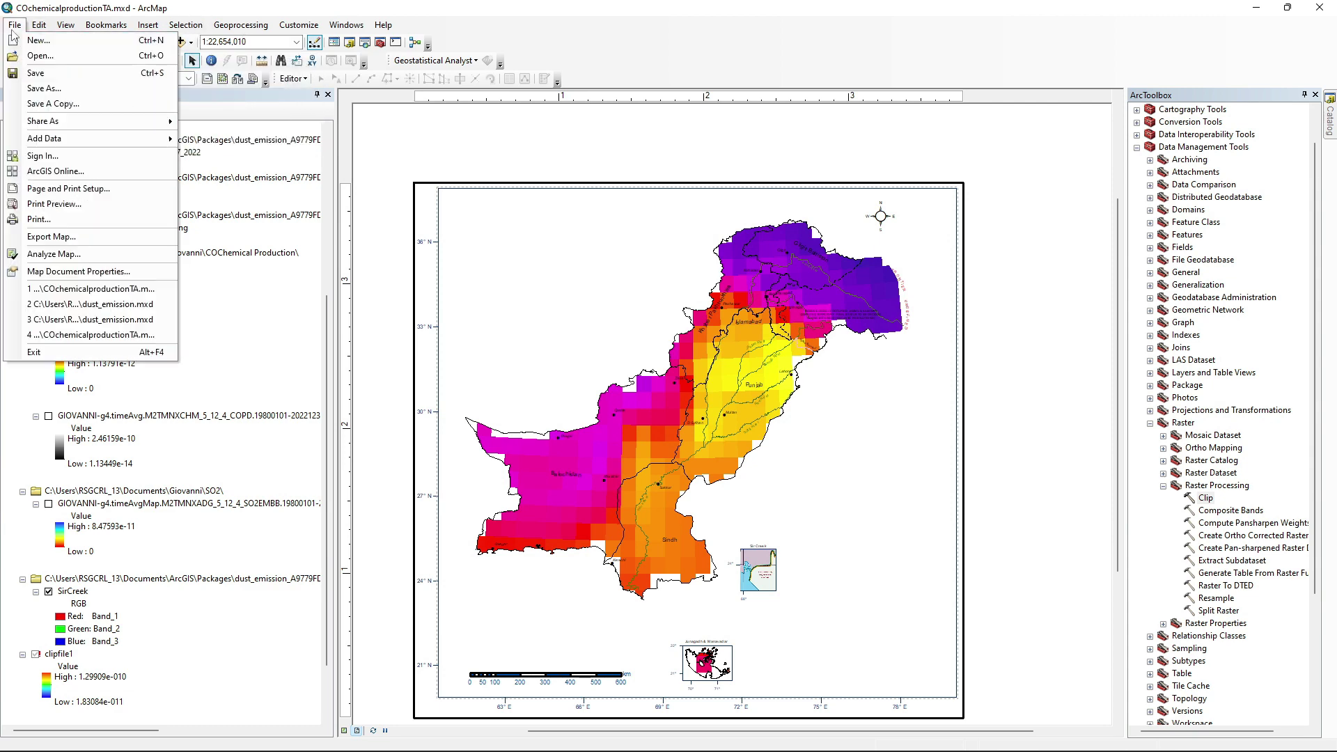
{"action": "left_click", "coordinate": [42, 88]}
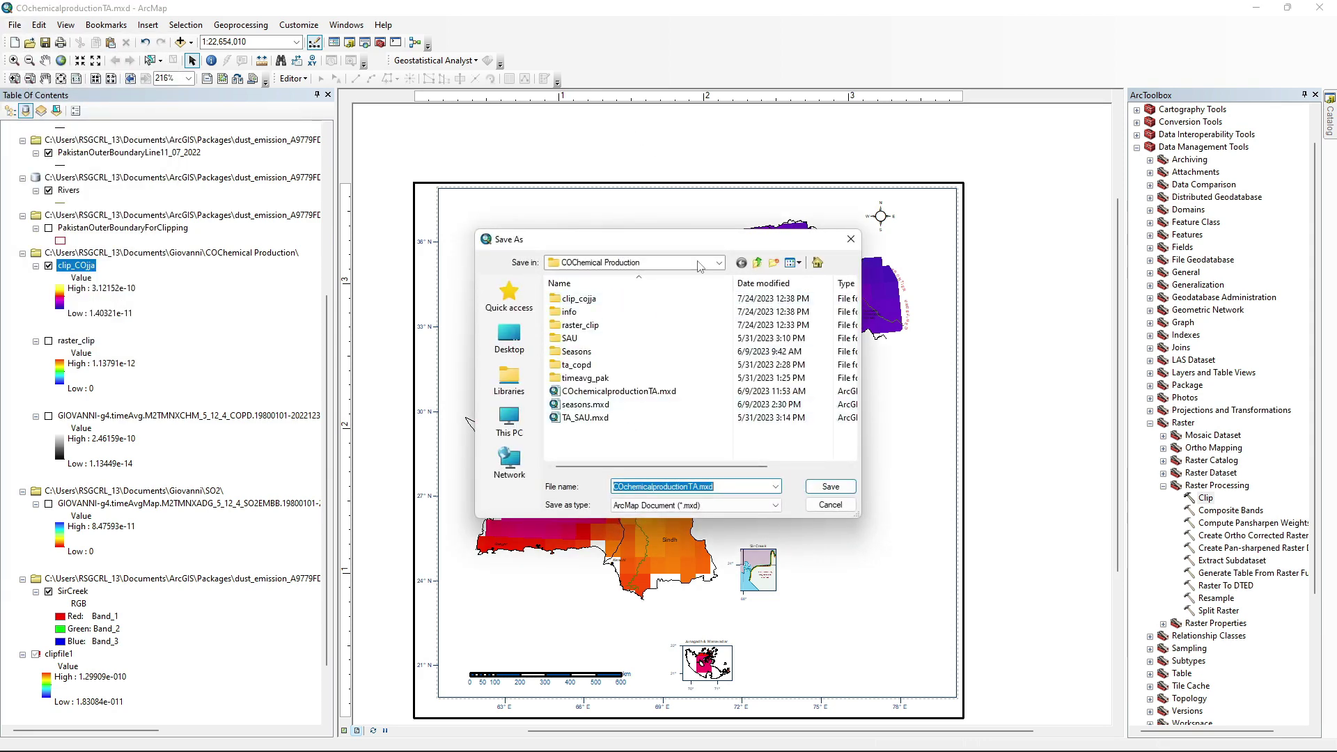
{"action": "left_click", "coordinate": [697, 486]}
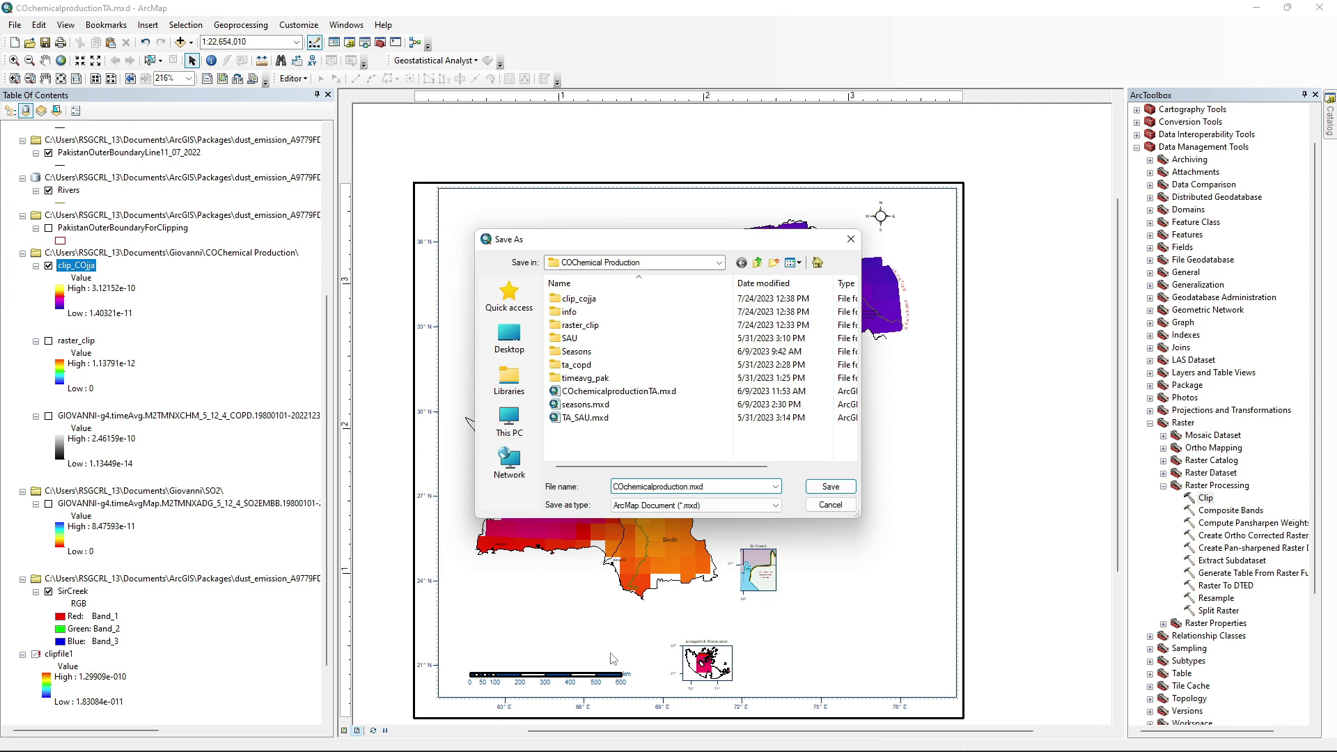
{"action": "key", "text": "ctrl+BackSpace"}
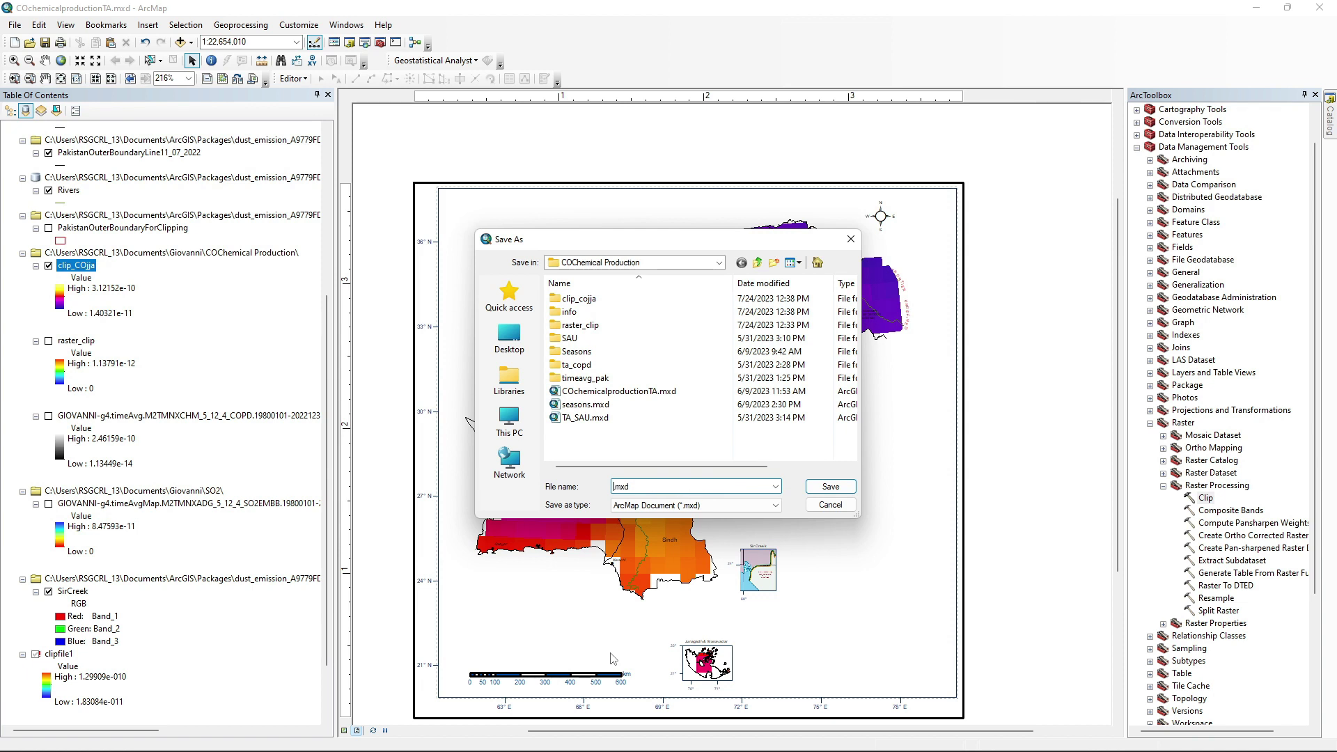
{"action": "type", "text": "CO "}
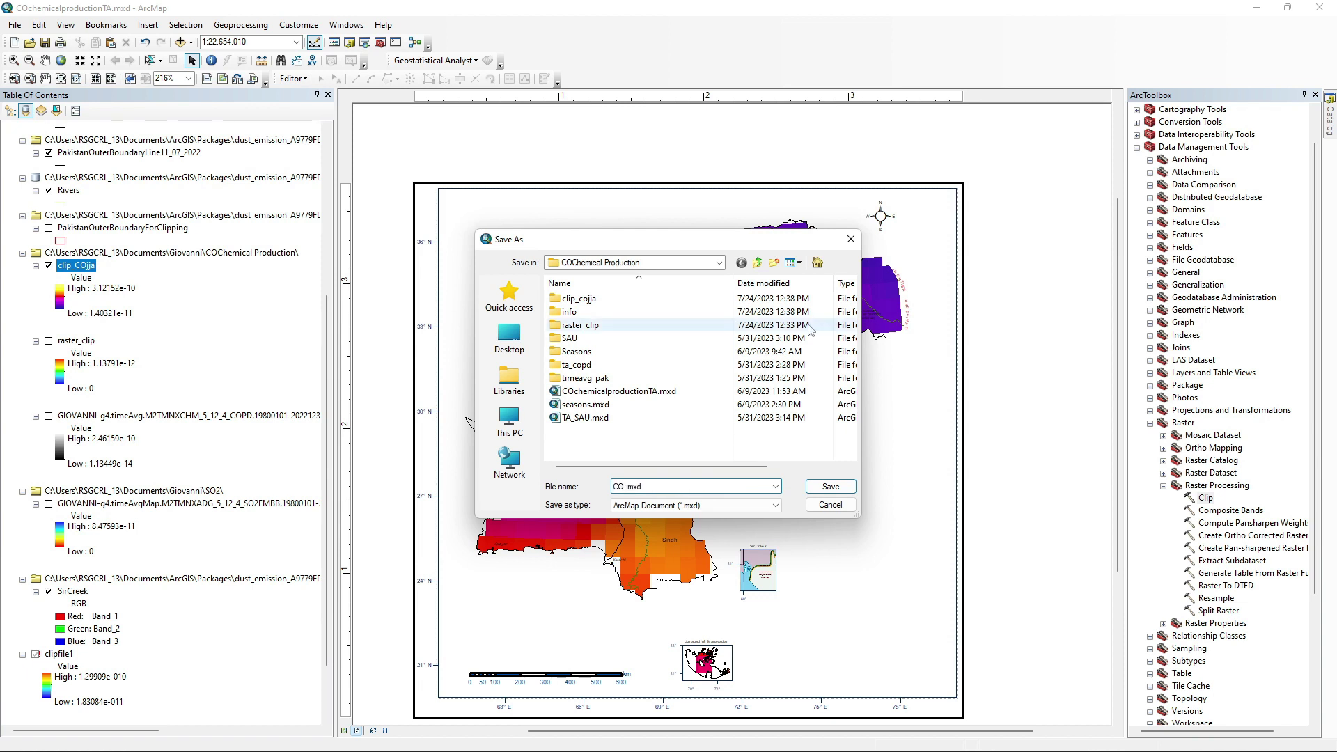
{"action": "type", "text": "sutnning visualization"}
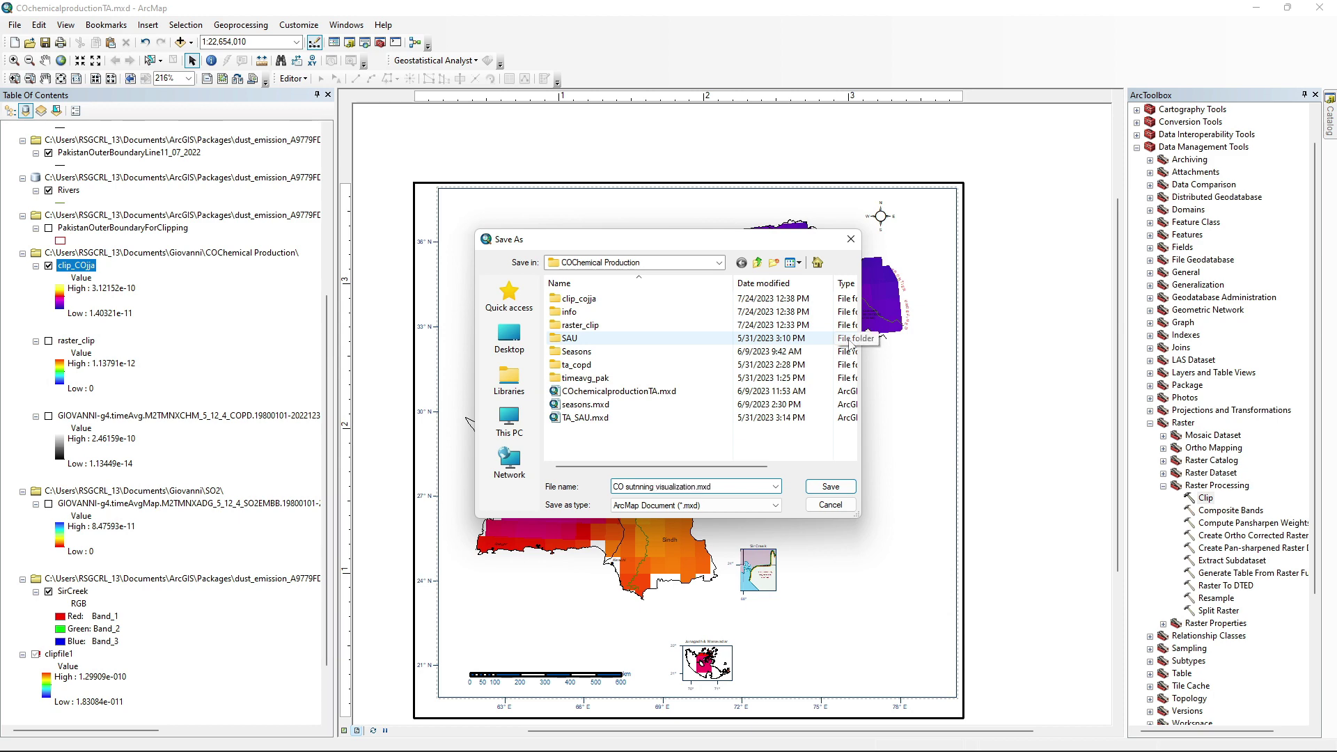
{"action": "key", "text": "Return"}
{"action": "scroll", "coordinate": [696, 481], "scroll_direction": "down", "scroll_amount": 1}
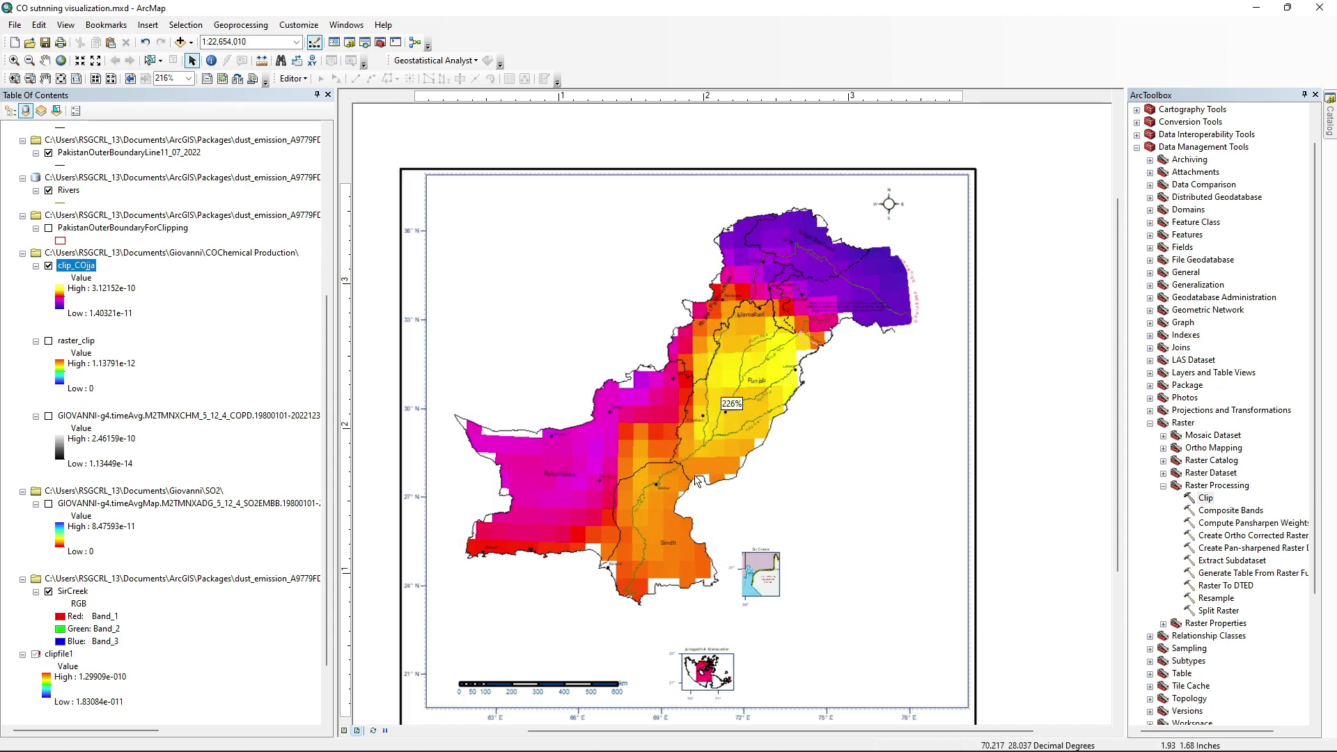